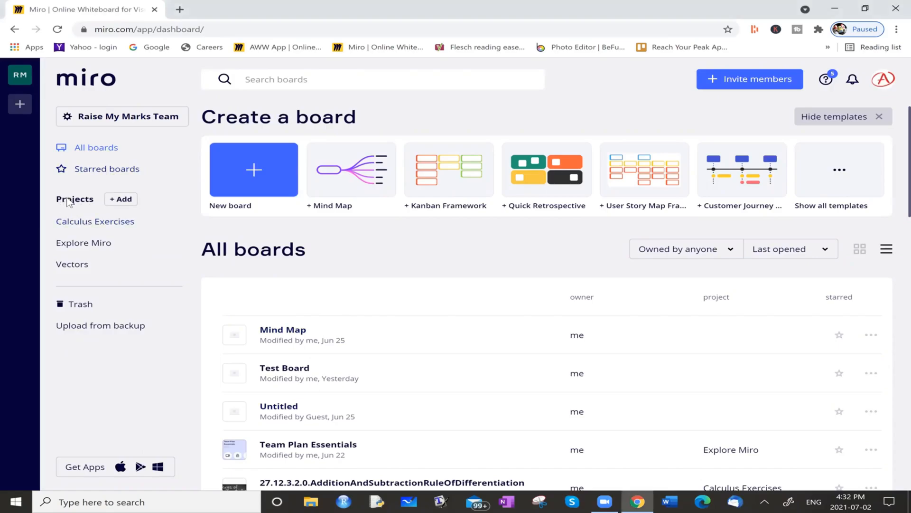
Look through the boards in the Calculus Exercises, Explore Miro and Vectors projects and return to the list of all boards.
click(74, 225)
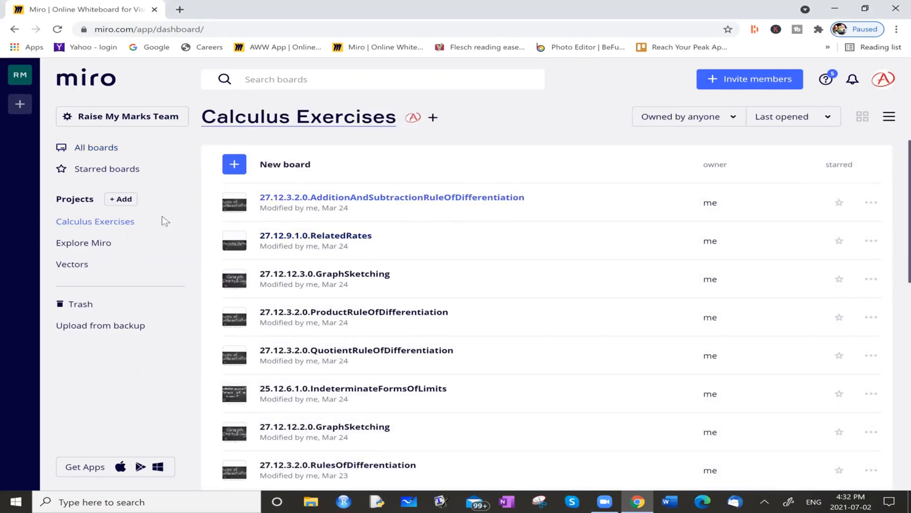
click(77, 244)
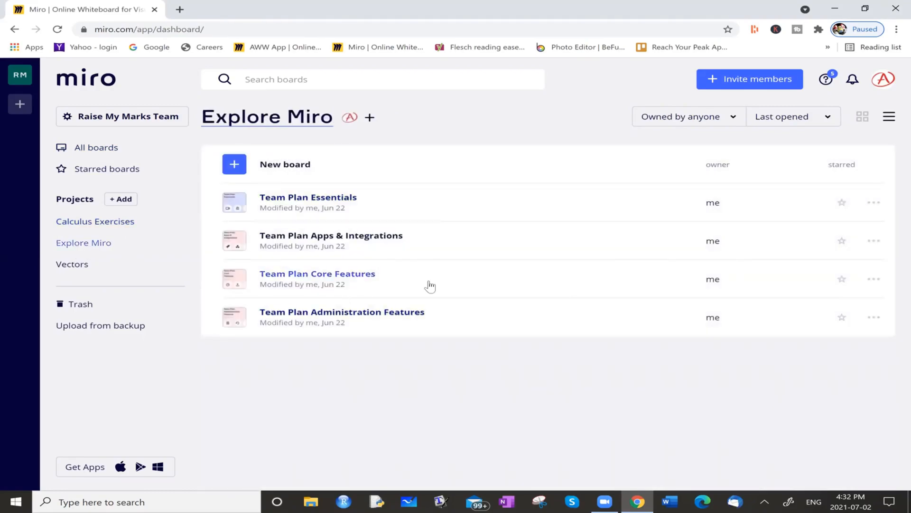
click(72, 265)
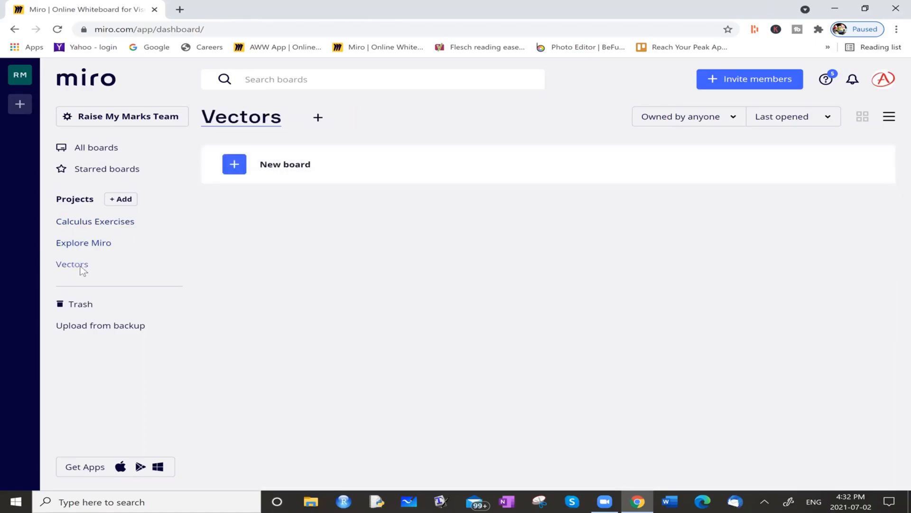
click(89, 150)
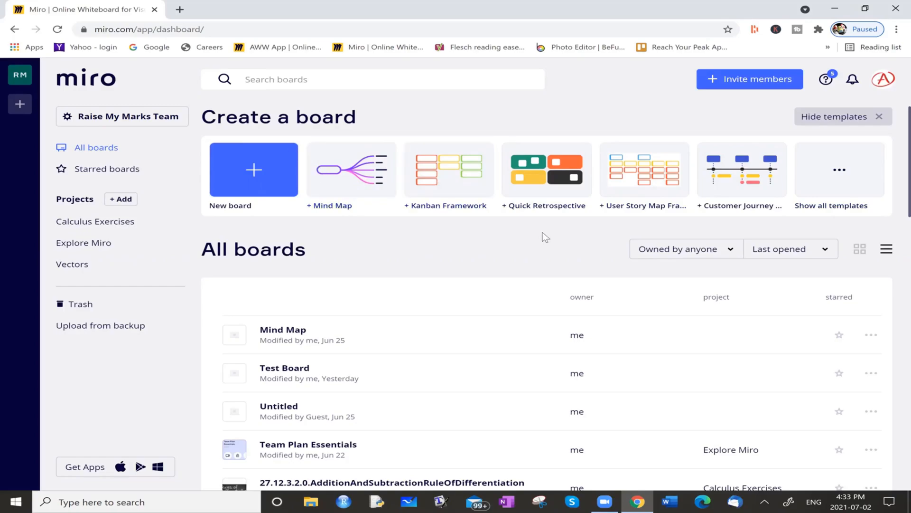
Create a new blank board without a template and take a look at the template library.
click(252, 179)
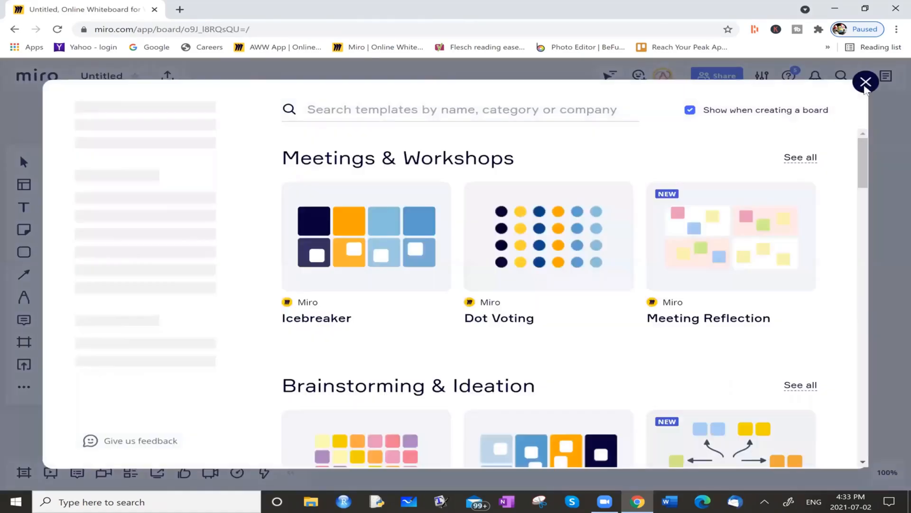
key(Escape)
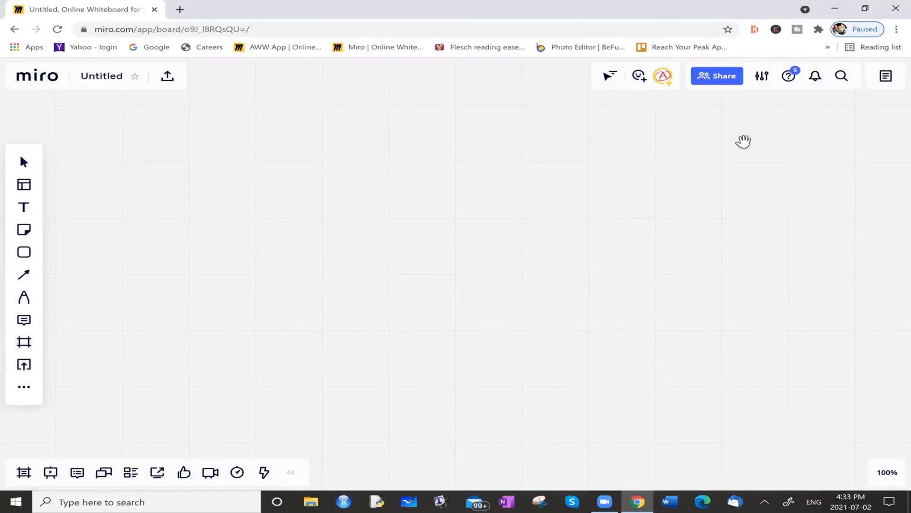
key(v)
click(23, 184)
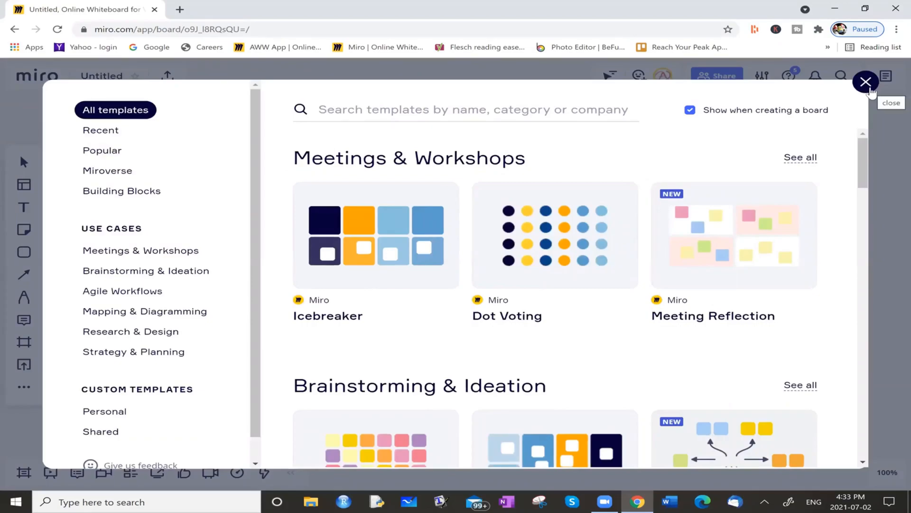
click(866, 83)
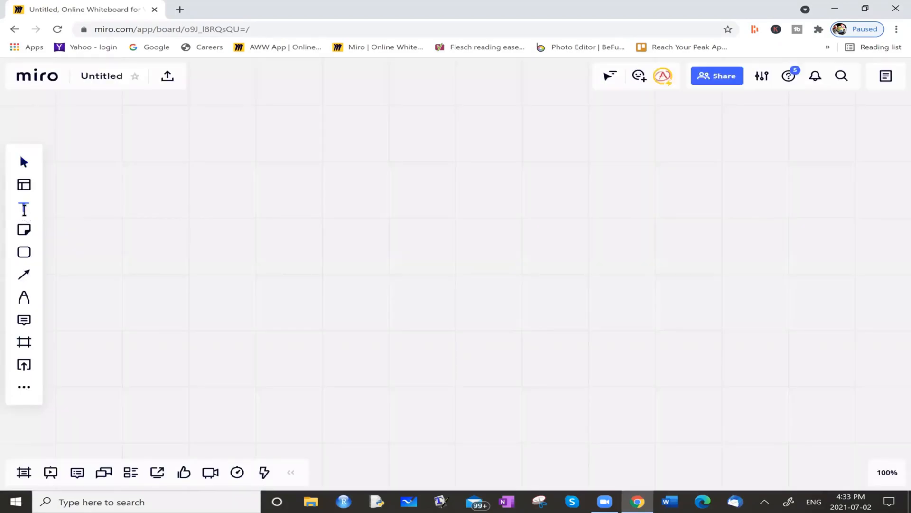
Add a wide text box reading "hello" near the top of the board and view its font and text style options.
click(24, 209)
drag(234, 174, 597, 264)
text(hello)
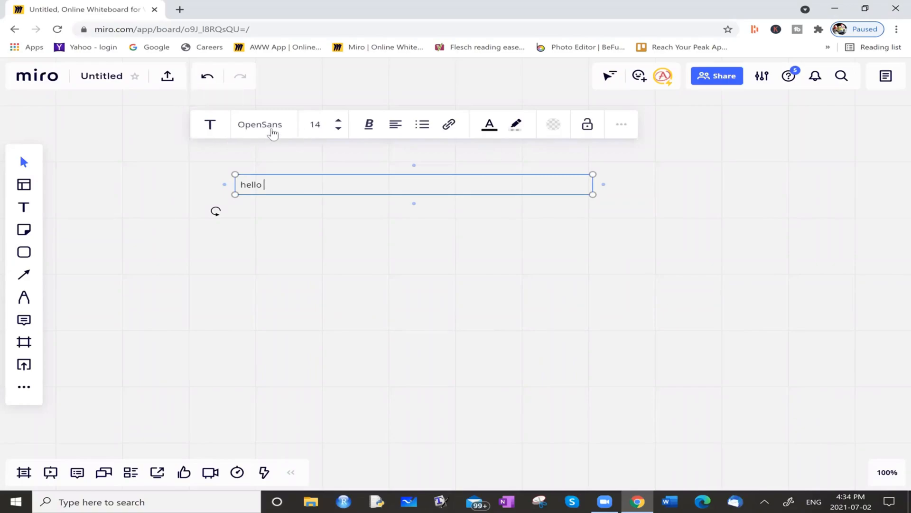
click(279, 131)
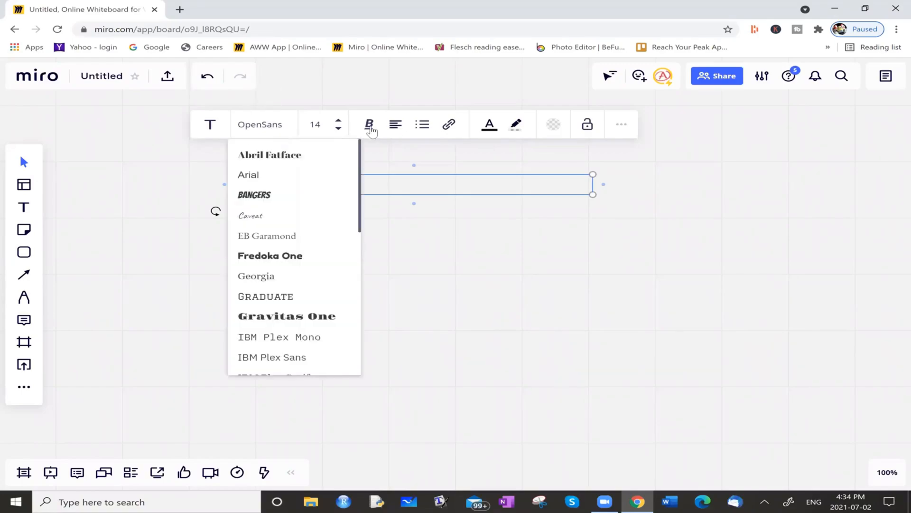
click(369, 129)
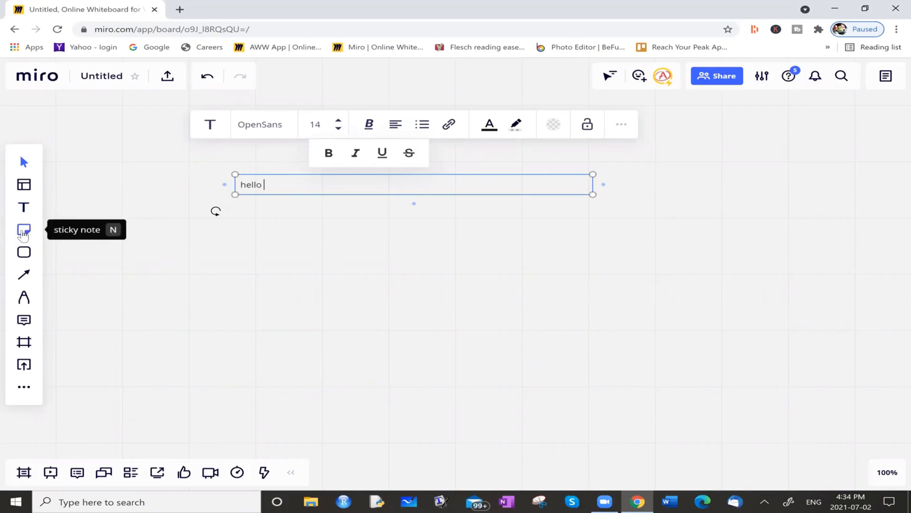
Place a blue sticky note to the lower right of the "hello" text, reading "hello I'm a sticky note.".
click(24, 233)
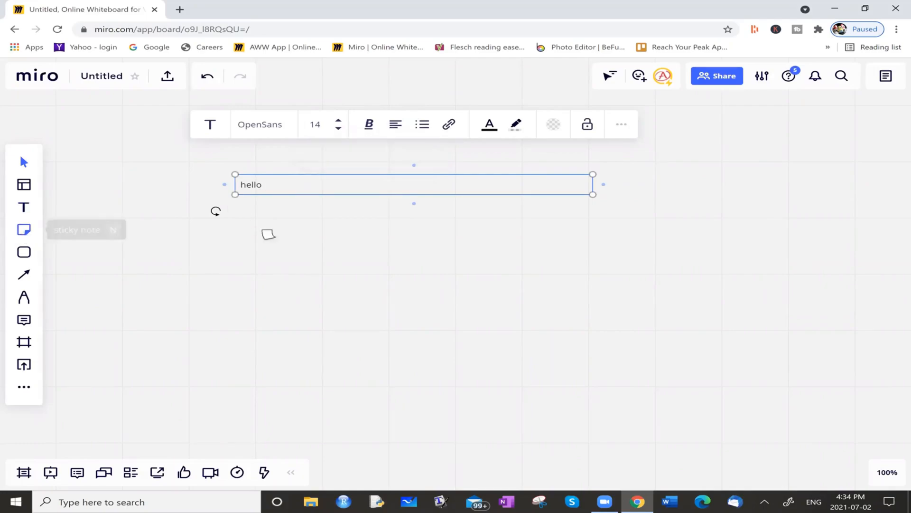
click(76, 319)
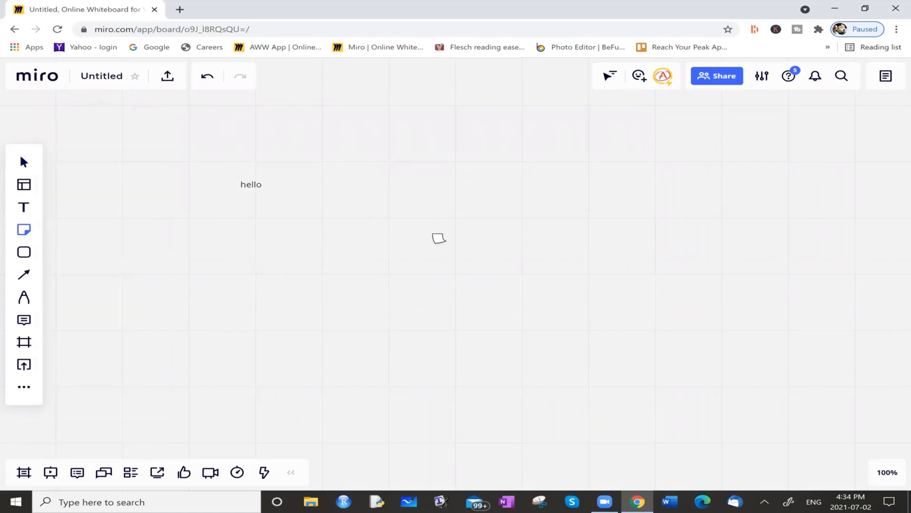
click(497, 240)
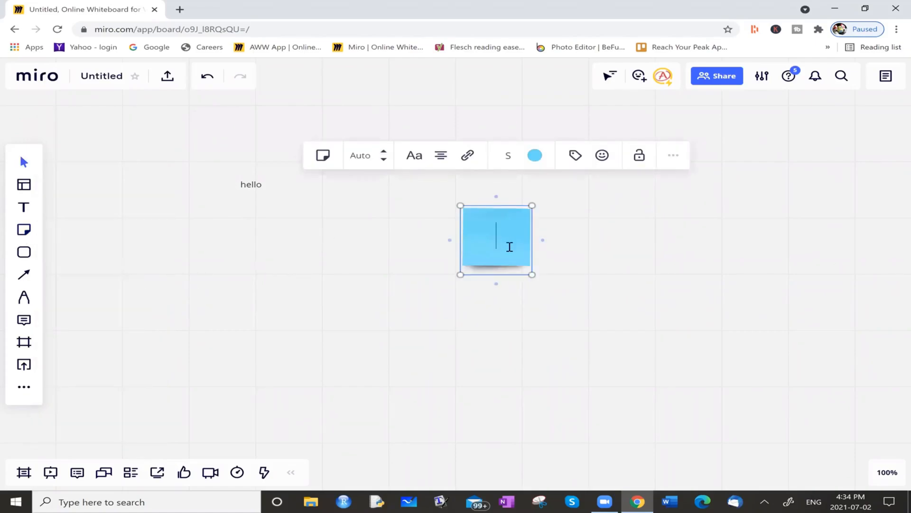
text(hello)
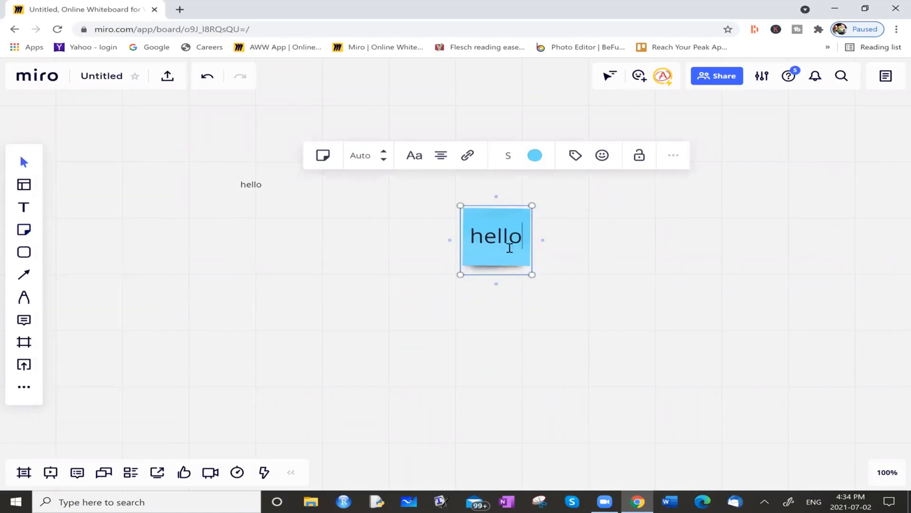
key(Return)
text(I''m)
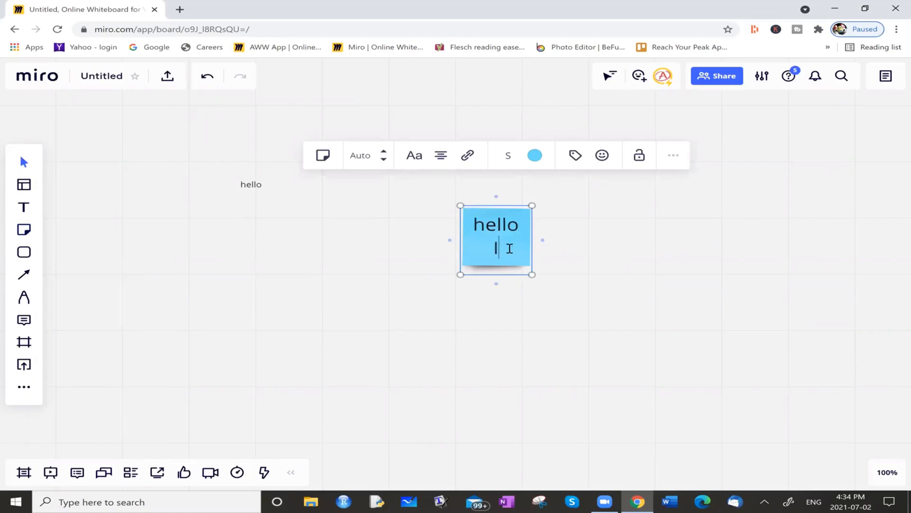
key(BackSpace)
key(BackSpace)
text(m a st)
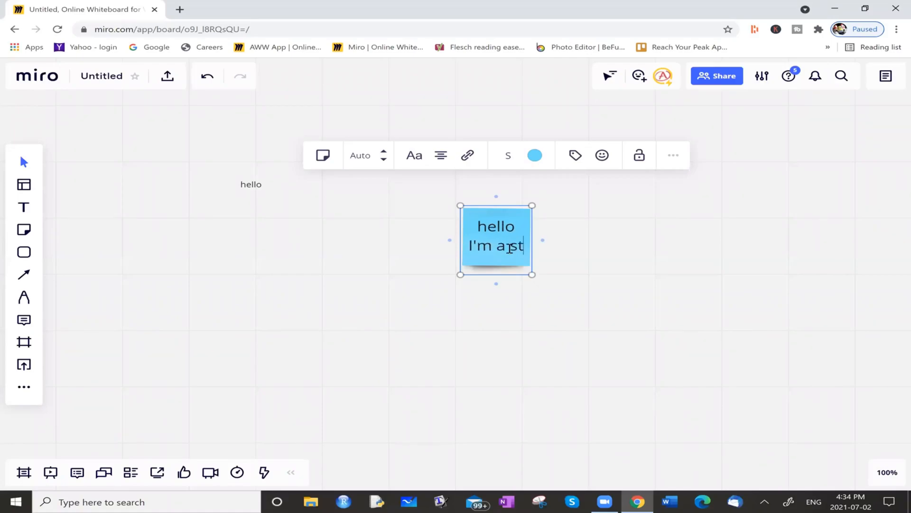
text(icky note.)
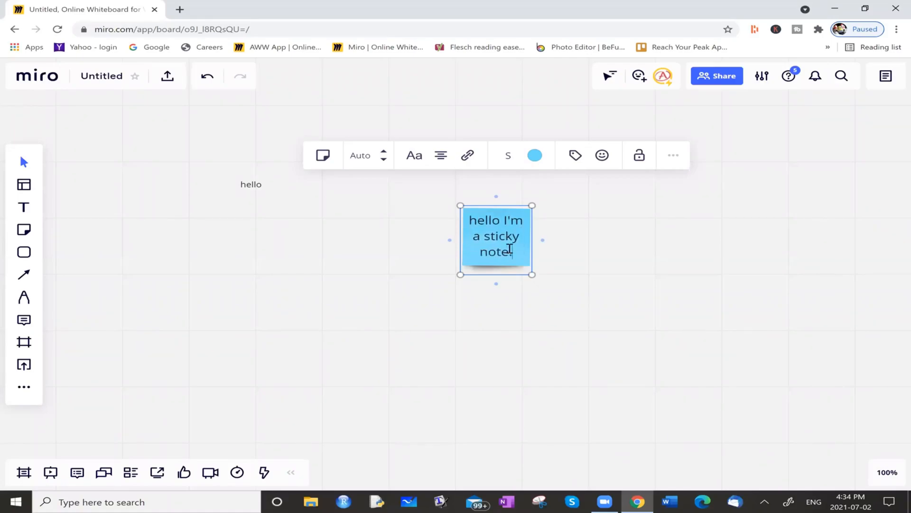
key(Return)
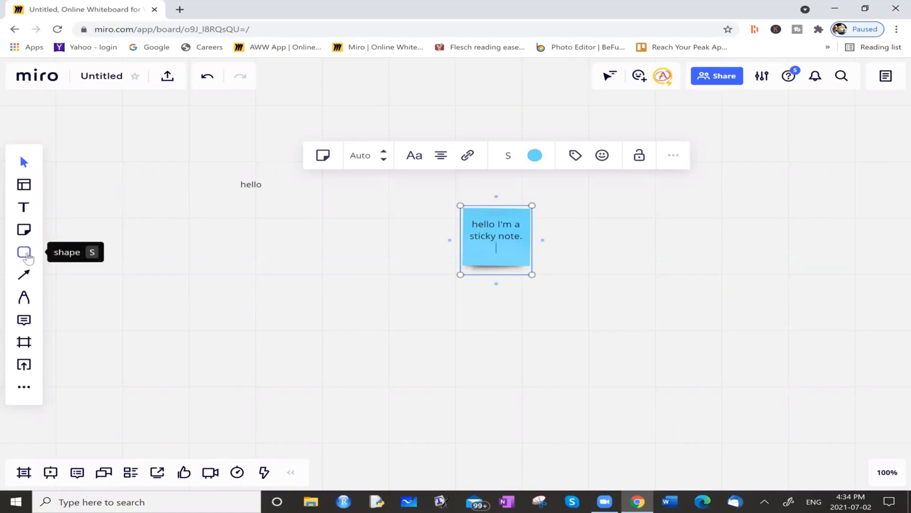
Draw a star shape below and to the left of the "hello" text.
click(27, 256)
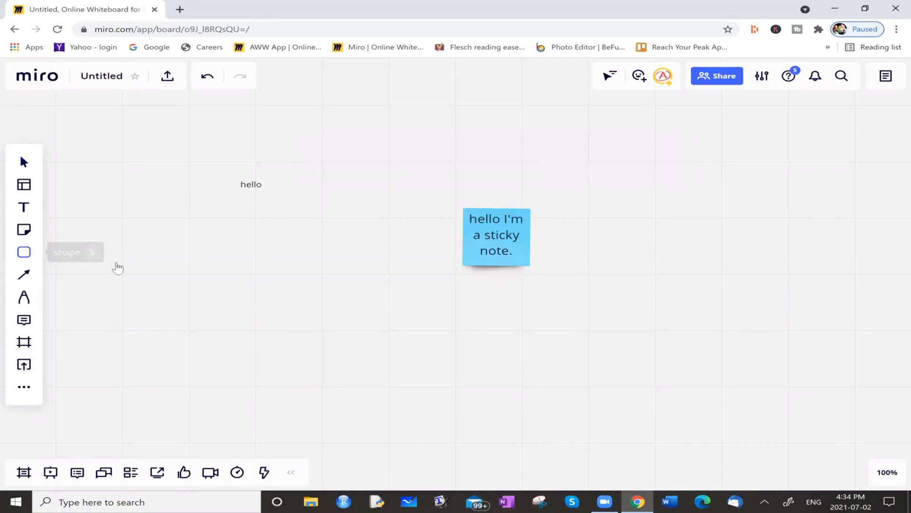
click(95, 259)
drag(162, 246, 237, 318)
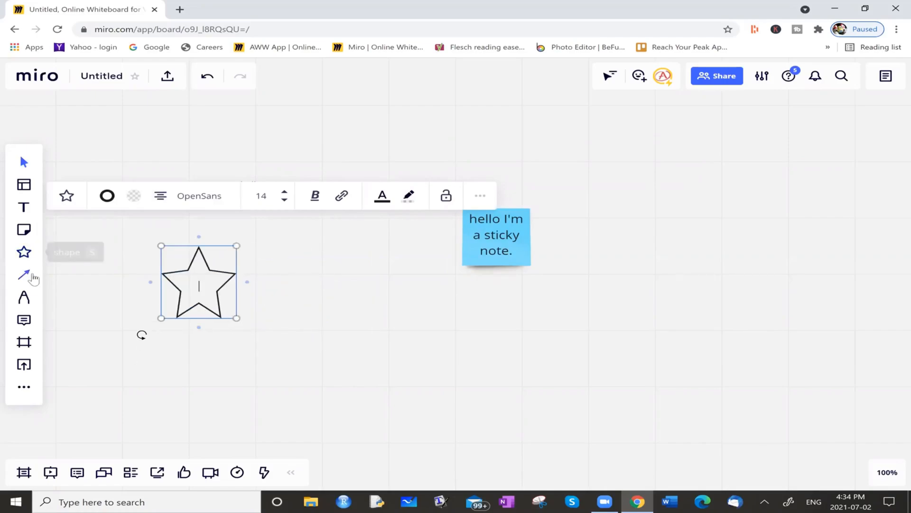
Draw an arrow from beside the star towards the sticky note and change its line type to elbowed.
click(23, 275)
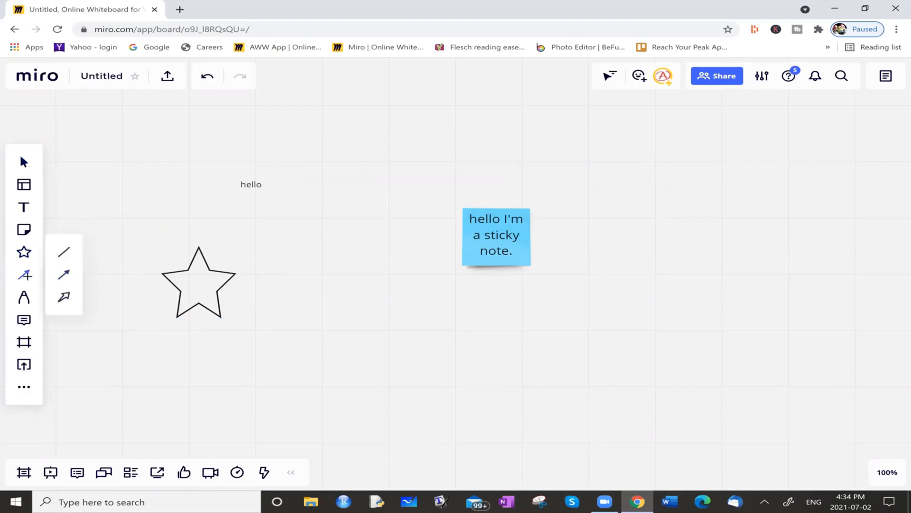
drag(262, 298, 415, 249)
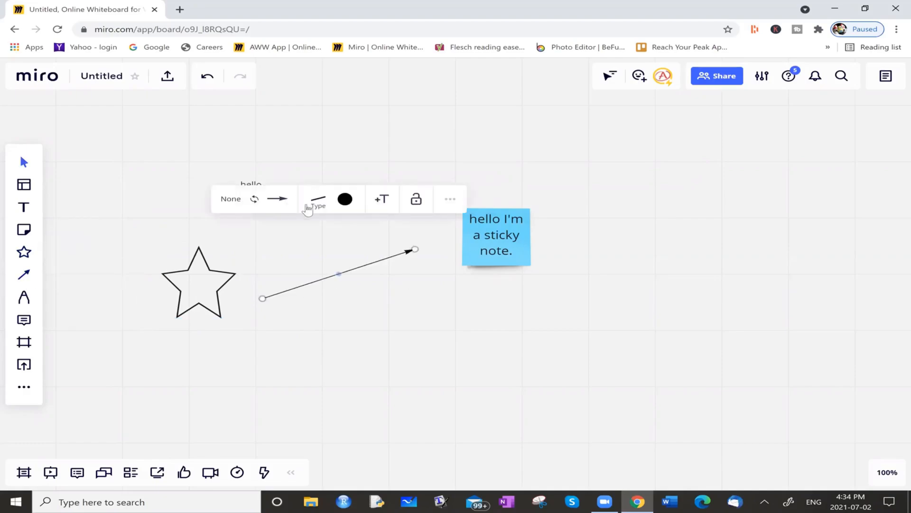
click(314, 209)
click(317, 263)
click(393, 298)
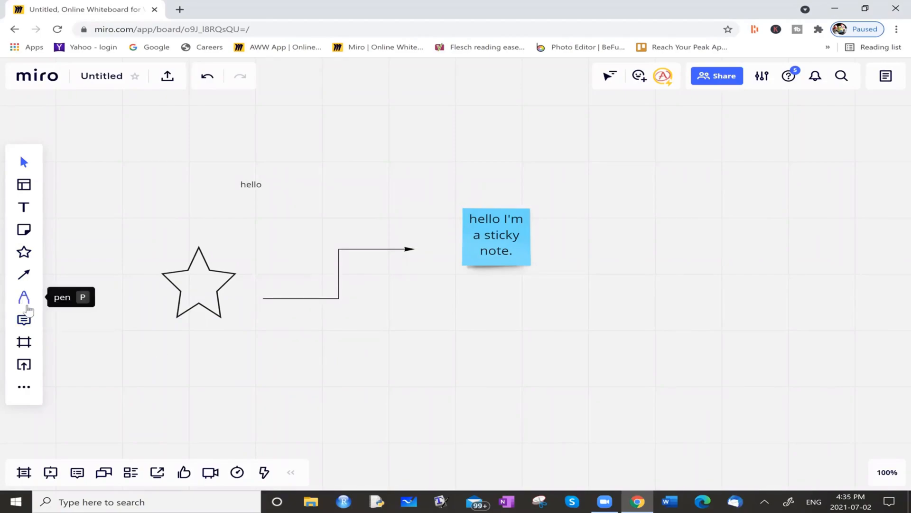
Increase the stroke thickness of the Pen tool's teal and yellow presets.
click(28, 306)
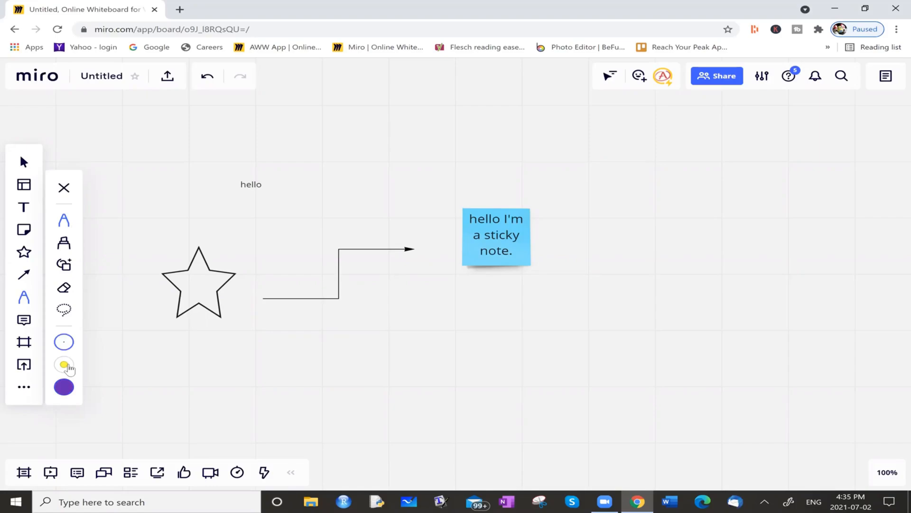
click(67, 344)
click(68, 344)
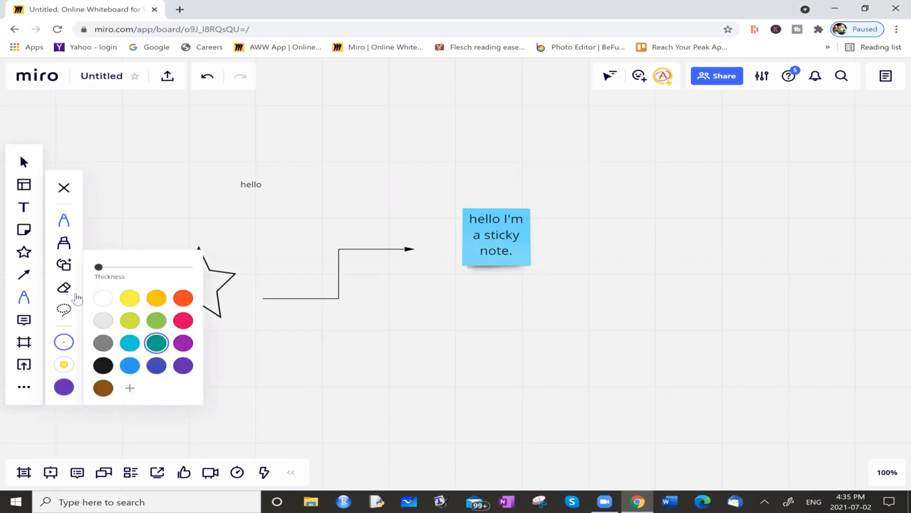
drag(99, 267, 138, 267)
click(64, 365)
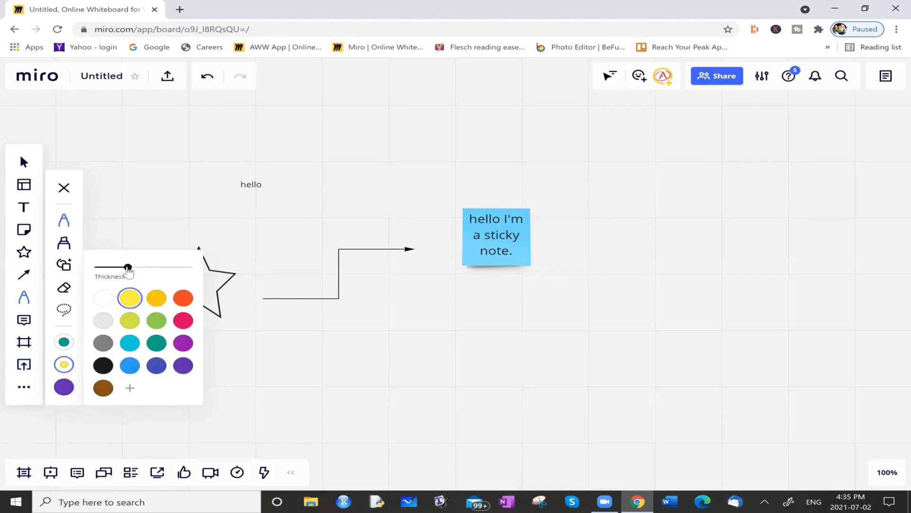
click(174, 267)
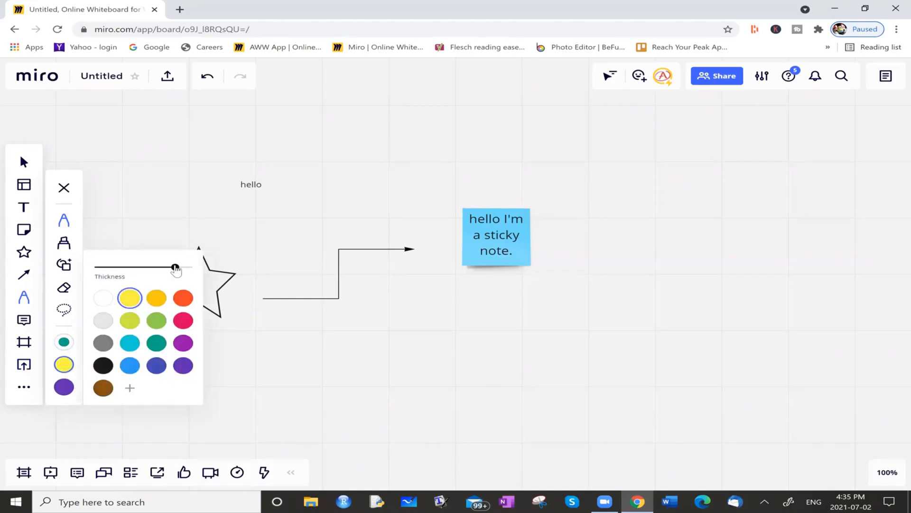
Change the purple pen preset's colour to black and reduce its thickness to a thin stroke.
click(66, 386)
click(66, 388)
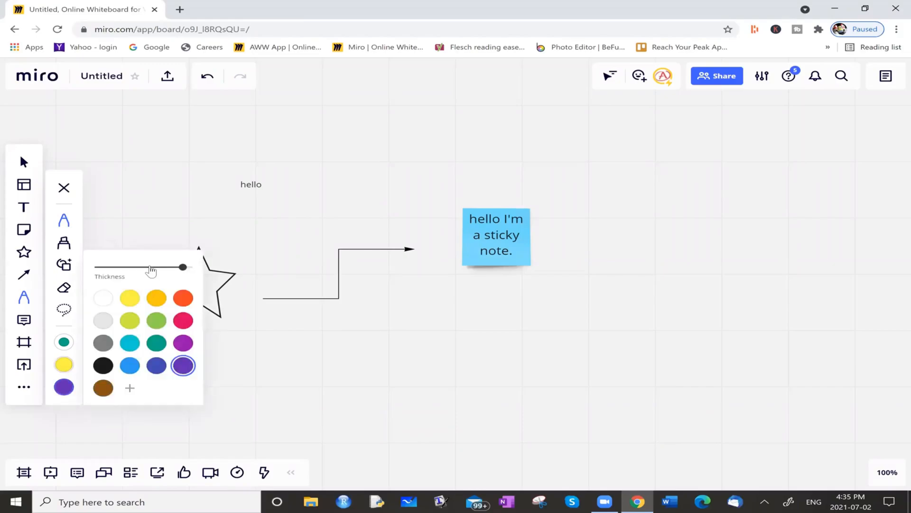
click(104, 366)
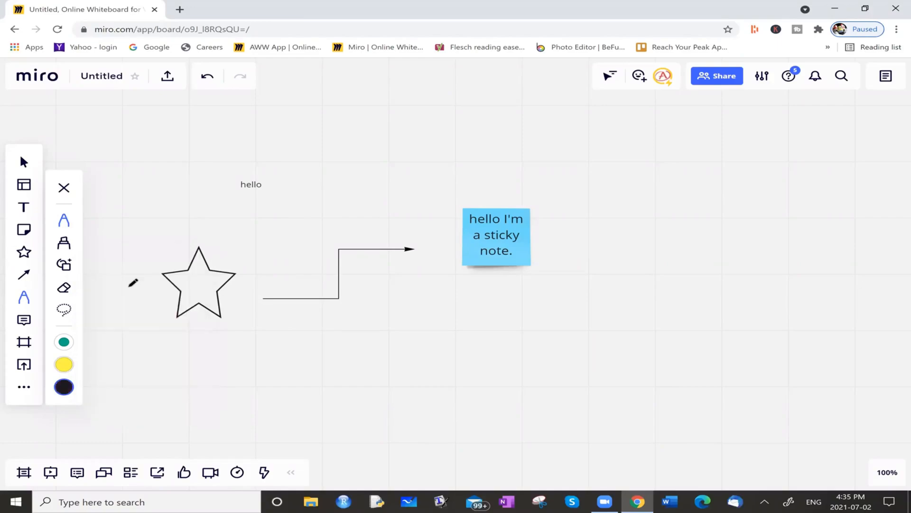
click(66, 388)
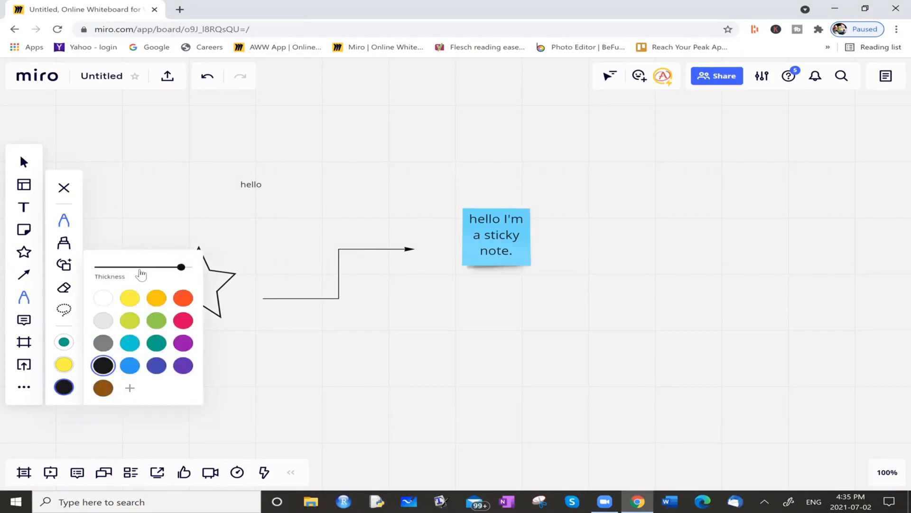
click(105, 268)
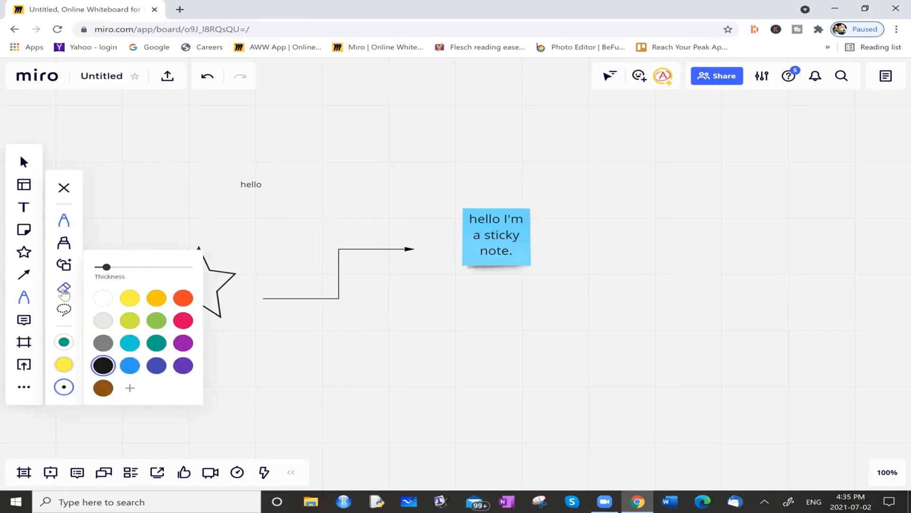
Look through the highlighter, smart drawing and eraser tools among the drawing options.
click(70, 249)
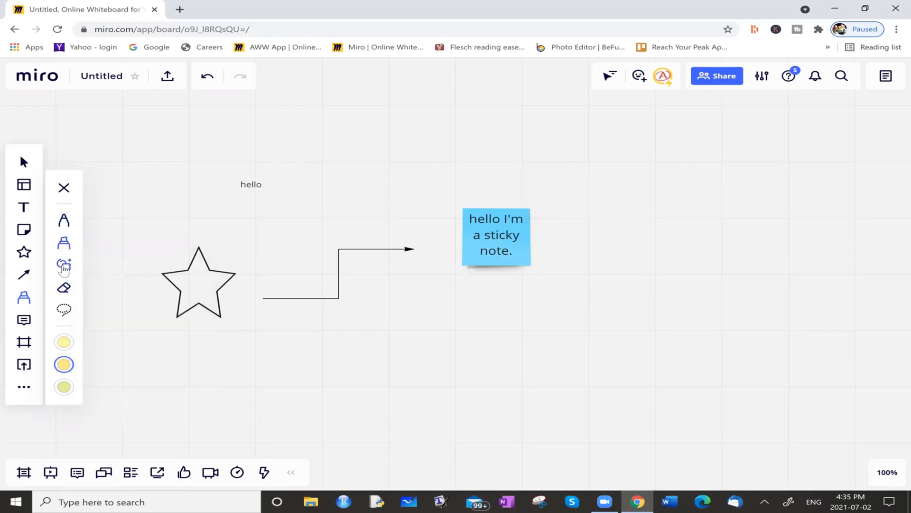
click(64, 266)
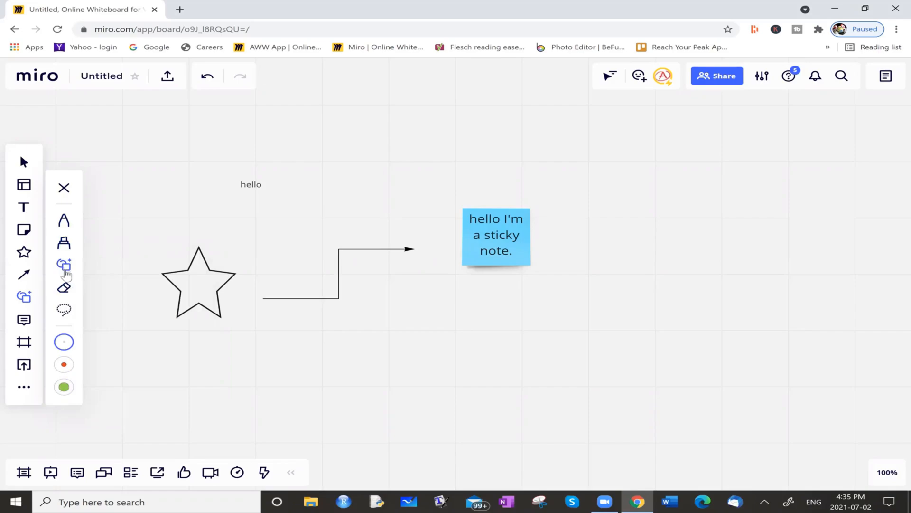
click(67, 290)
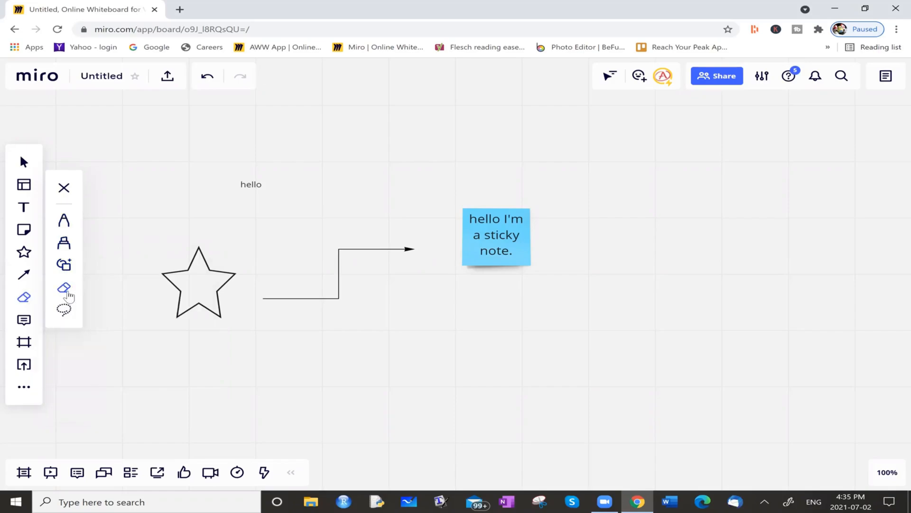
Draw three freehand squiggles around the sticky note with the Pen tool: one thin black, one thick yellow and one teal.
click(65, 221)
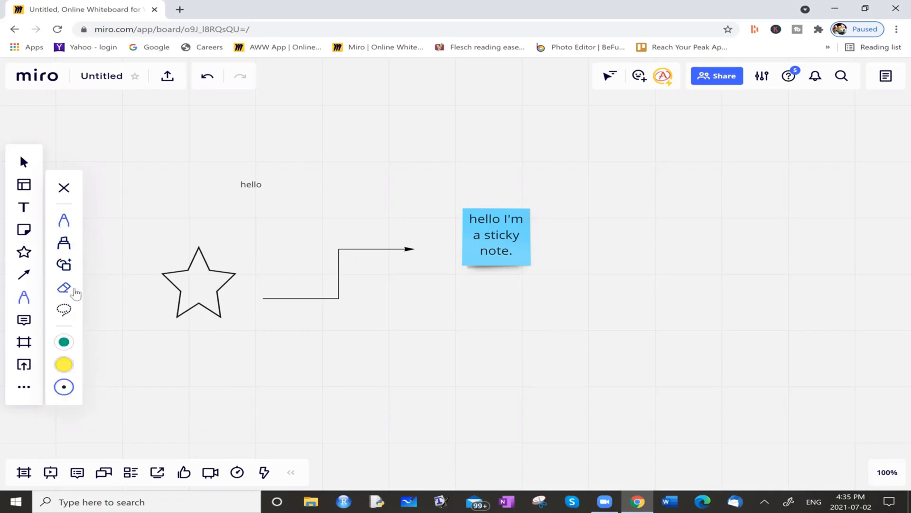
click(65, 291)
click(64, 224)
mouse_move(288, 342)
mouse_down()
mouse_move(467, 392)
mouse_move(504, 389)
mouse_up()
click(69, 367)
mouse_move(406, 302)
mouse_down()
mouse_move(516, 336)
mouse_move(530, 401)
mouse_up()
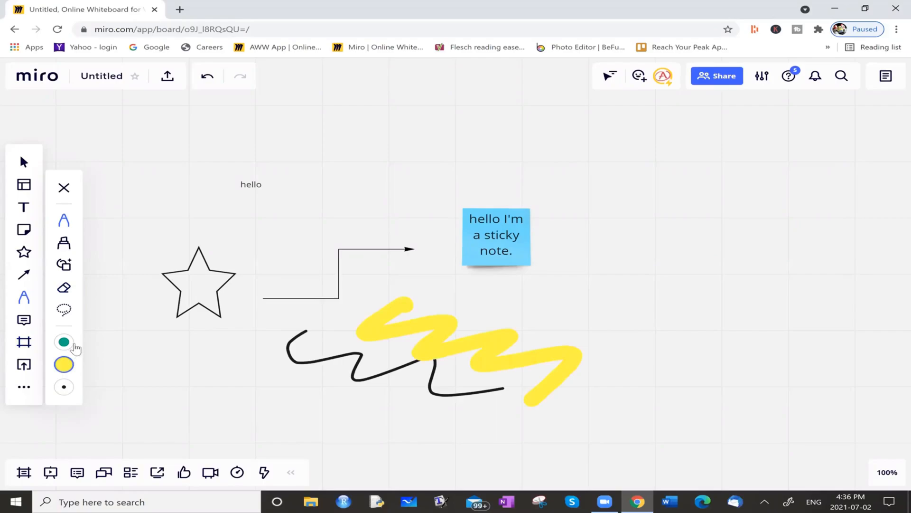
click(69, 345)
mouse_move(593, 243)
mouse_down()
mouse_move(665, 318)
mouse_move(625, 352)
mouse_up()
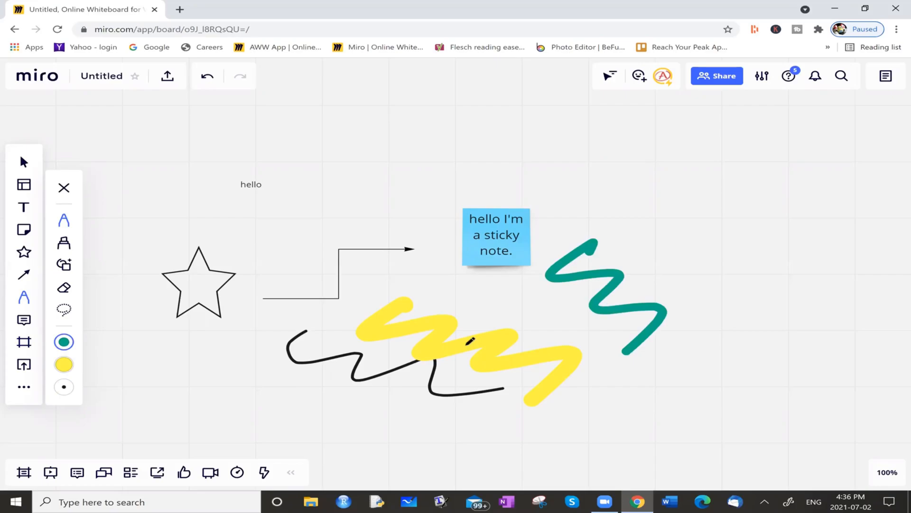
Erase the yellow squiggle with the Eraser and close the drawing options.
key(shift+e)
drag(365, 322, 468, 340)
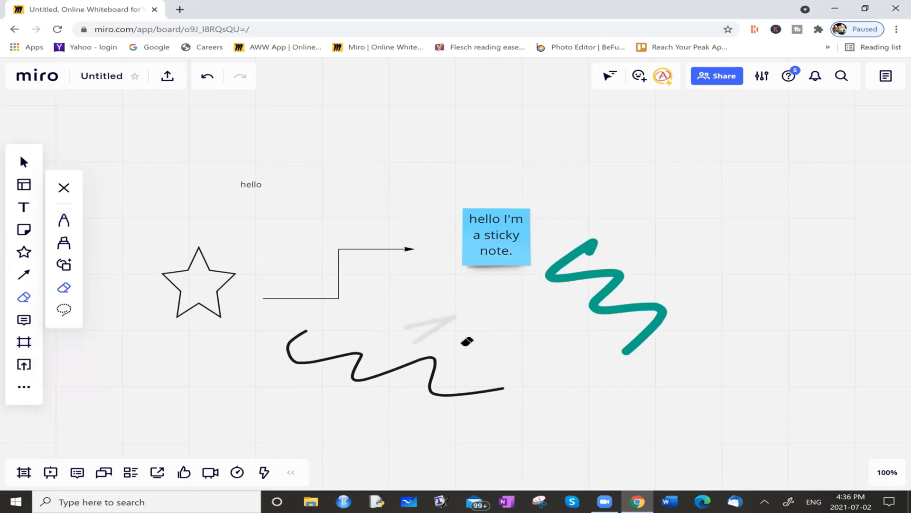
key(p)
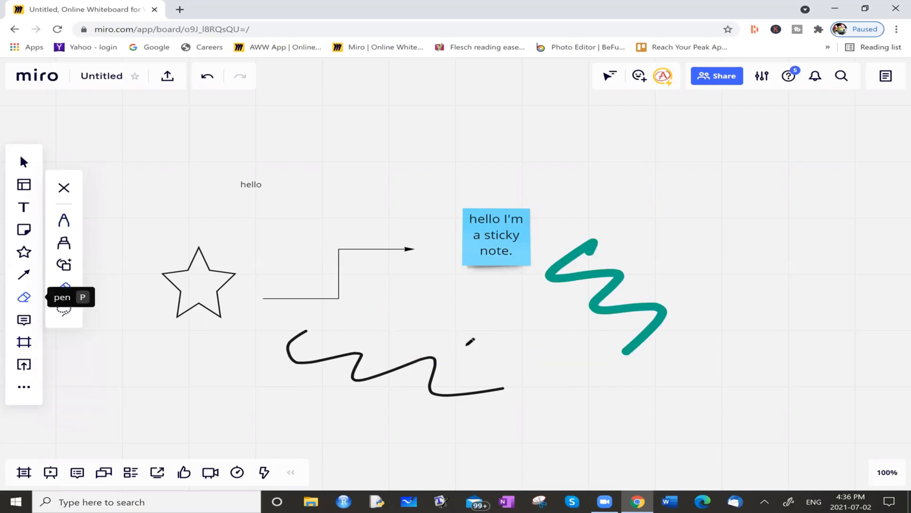
key(Escape)
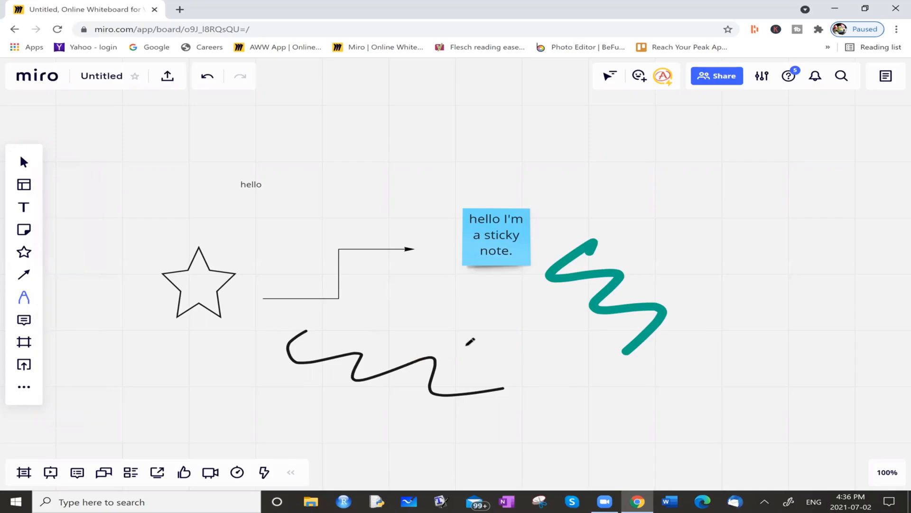
Post the comment "this is a blank space" on the empty area above the sticky note and reopen its thread.
click(24, 319)
drag(528, 142, 564, 169)
click(546, 175)
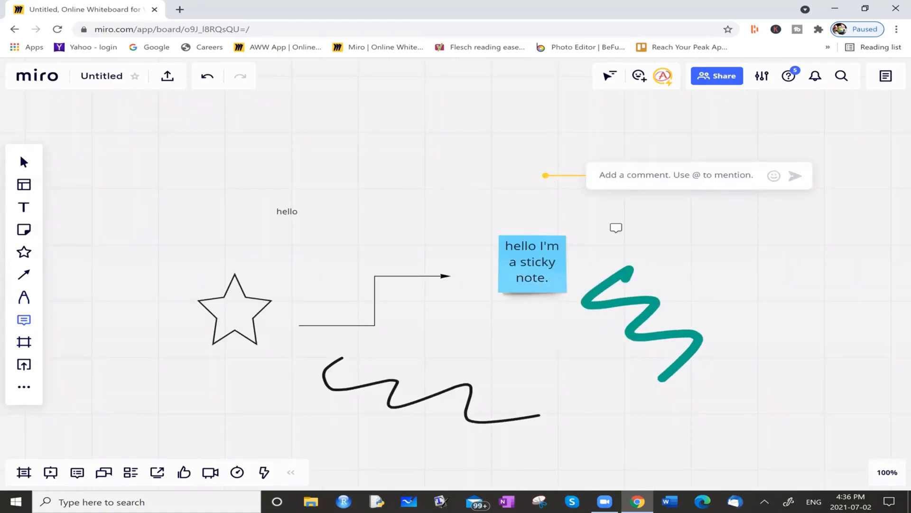
text(th)
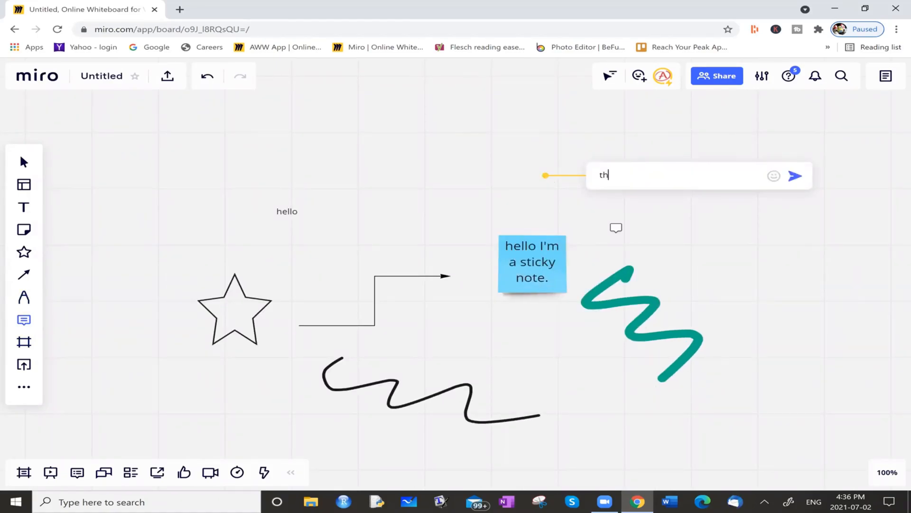
text(is is a blank space)
key(Return)
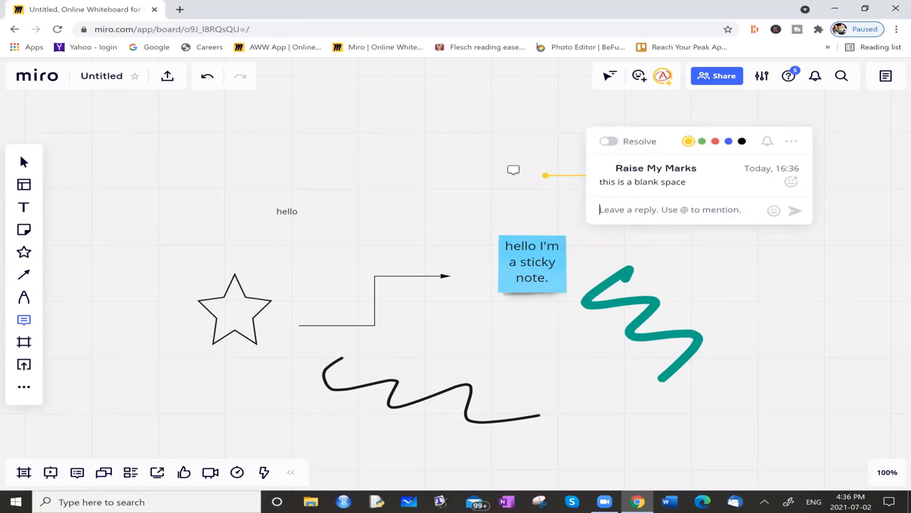
key(Escape)
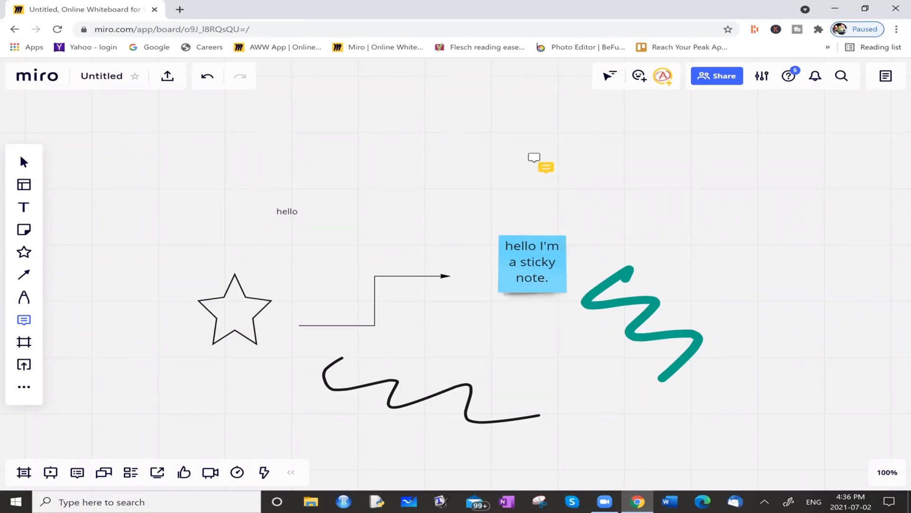
click(550, 167)
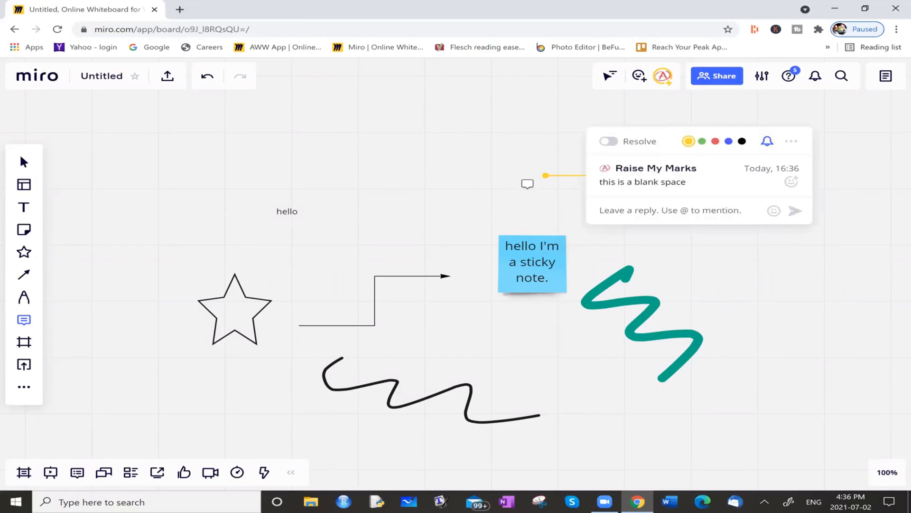
Add a custom-ratio frame and enlarge it until it encloses all the objects on the board.
click(25, 343)
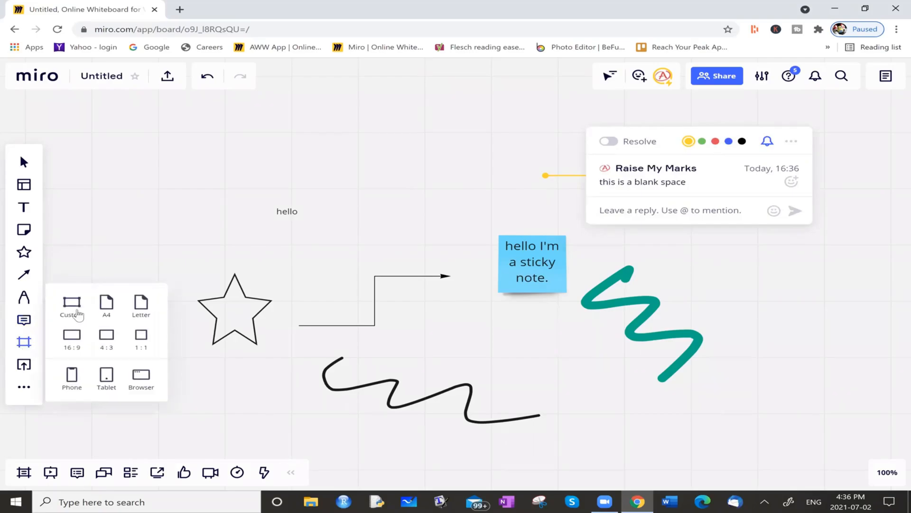
click(77, 307)
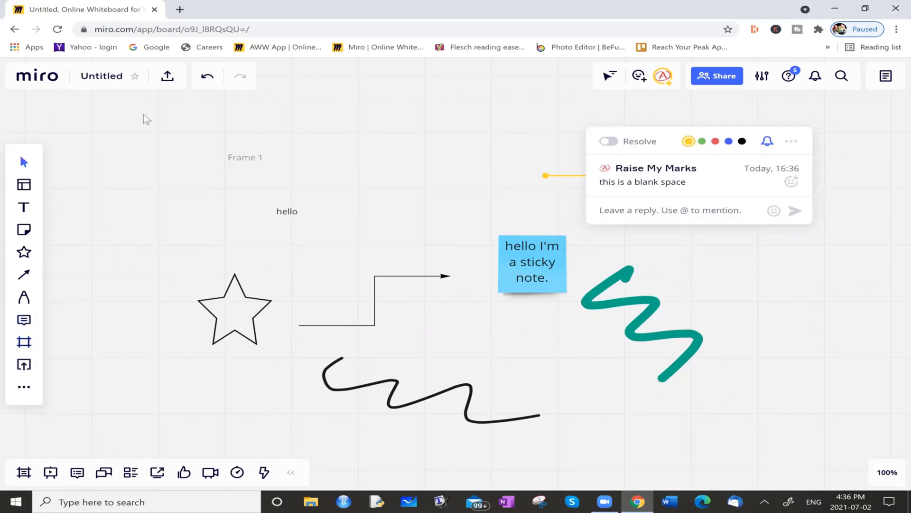
click(229, 165)
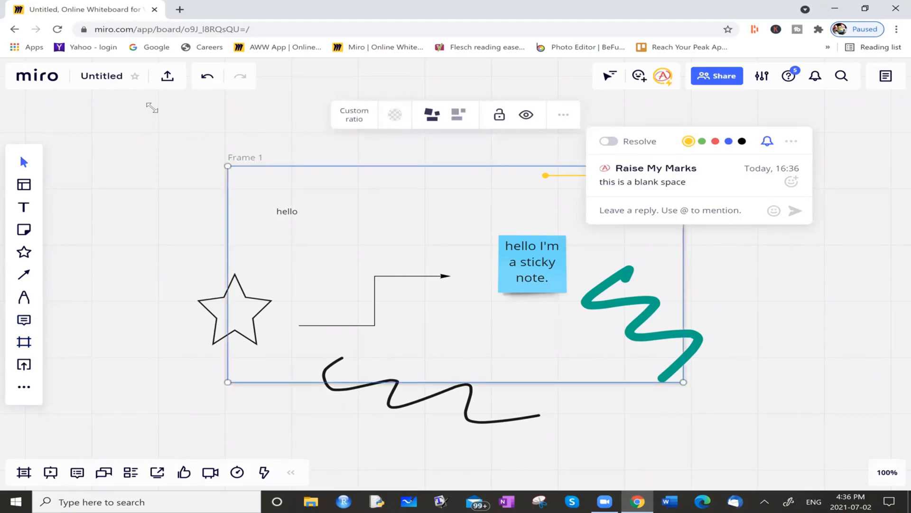
drag(152, 108, 156, 108)
drag(684, 386, 791, 460)
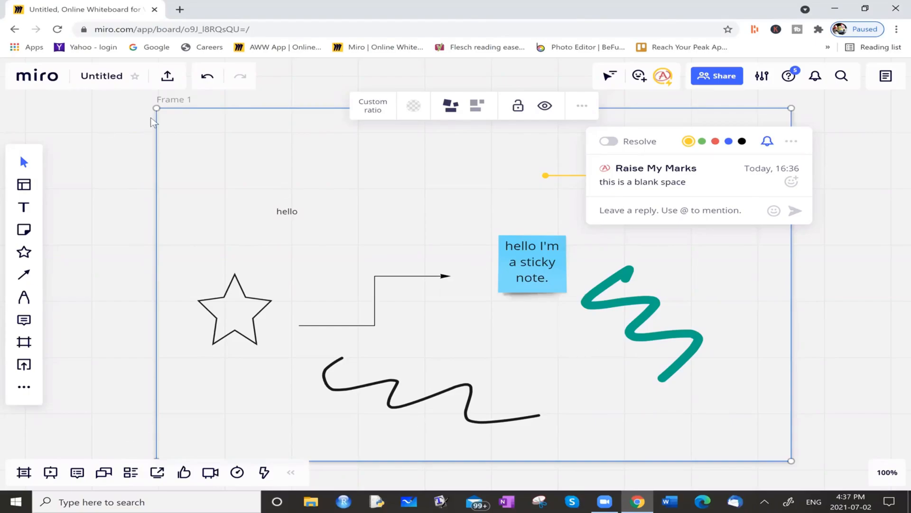
Examine the board's export options and the list of additional apps.
click(170, 80)
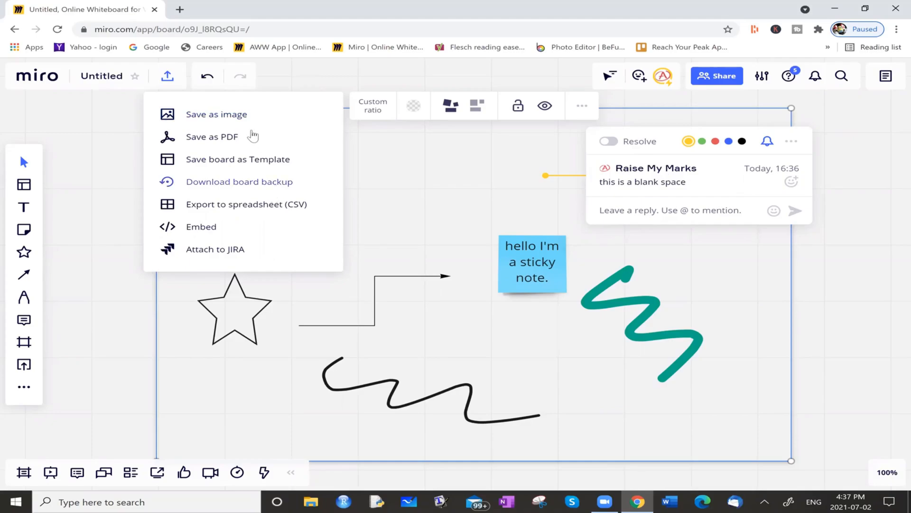
click(99, 133)
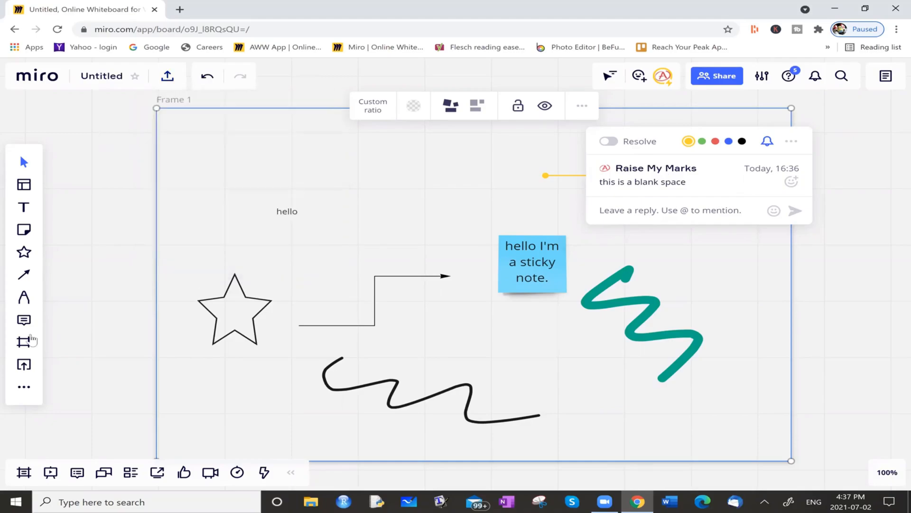
click(26, 388)
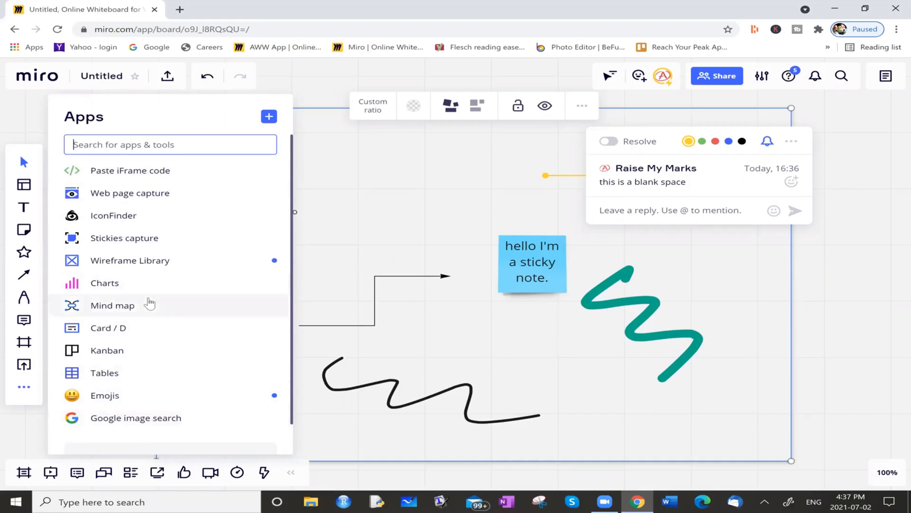
click(19, 433)
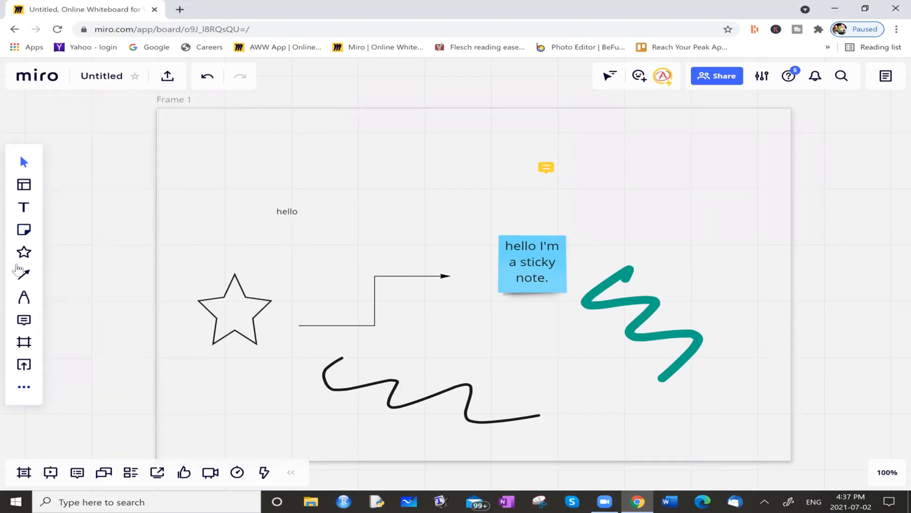
Look at the pen and connection line options and return to the Select tool.
click(26, 300)
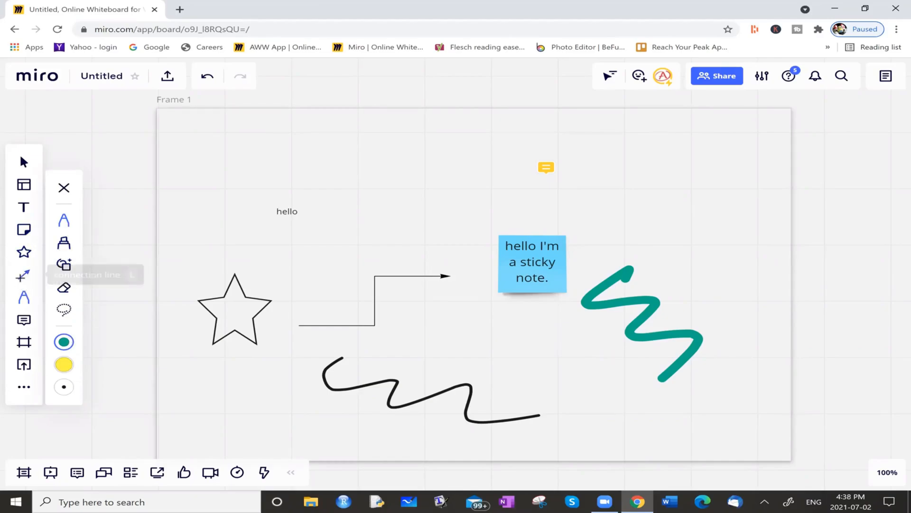
click(24, 274)
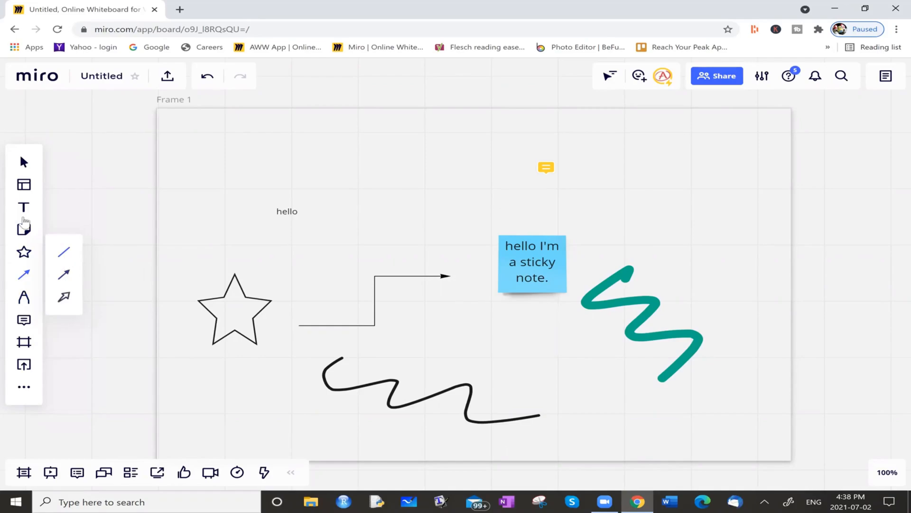
click(24, 162)
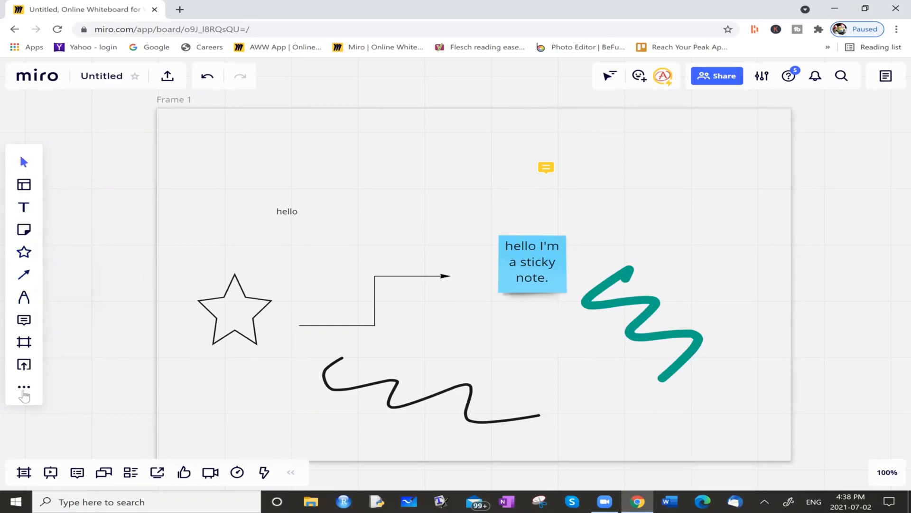
Examine the board's frame list and preview the frame in presentation mode, returning to the normal editing view.
click(27, 477)
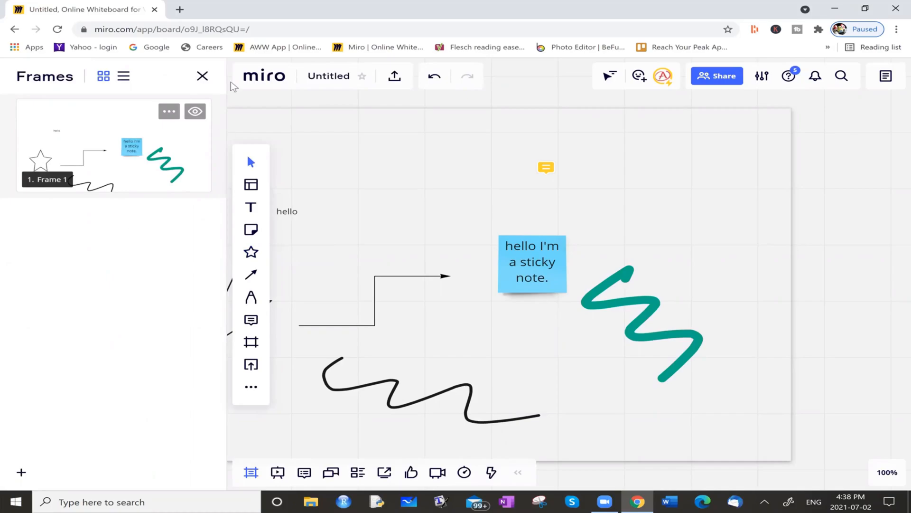
click(203, 77)
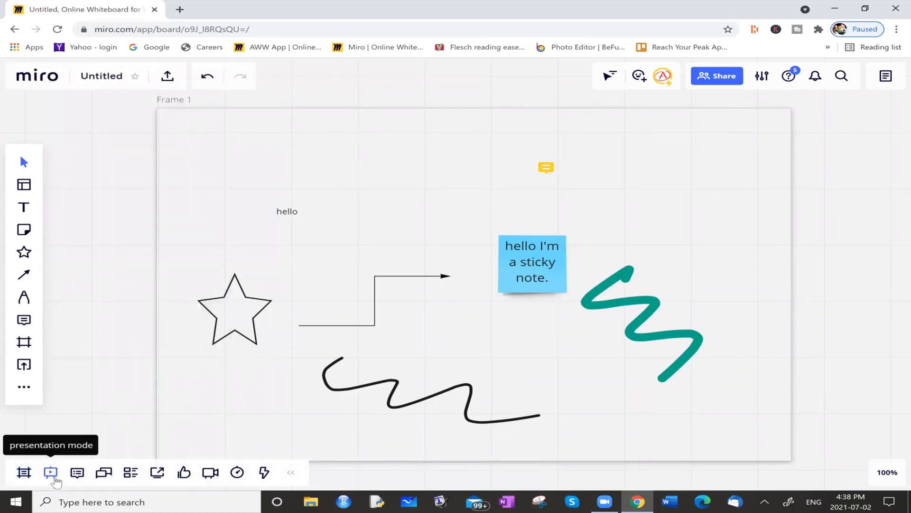
click(52, 472)
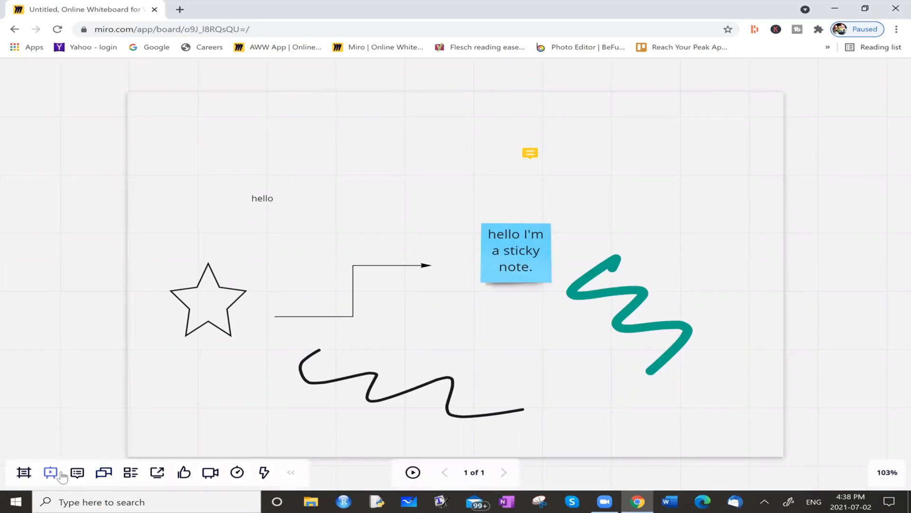
click(24, 472)
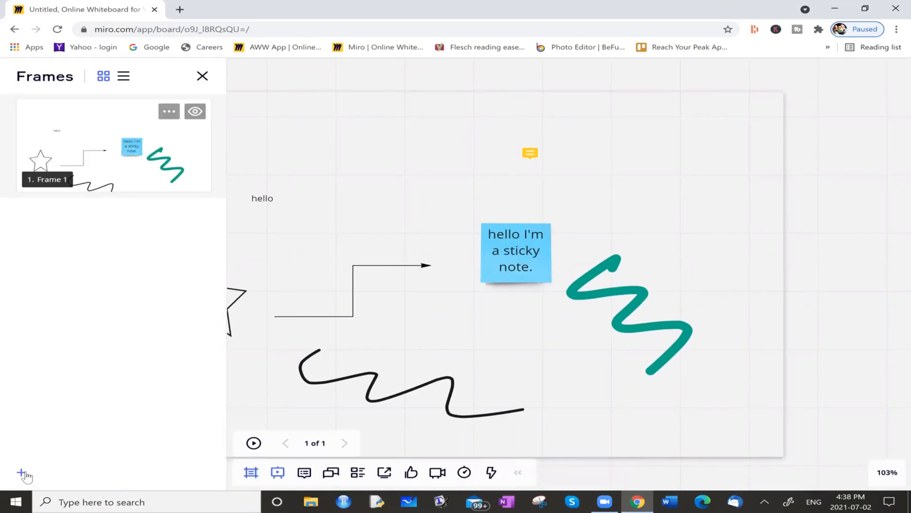
click(202, 75)
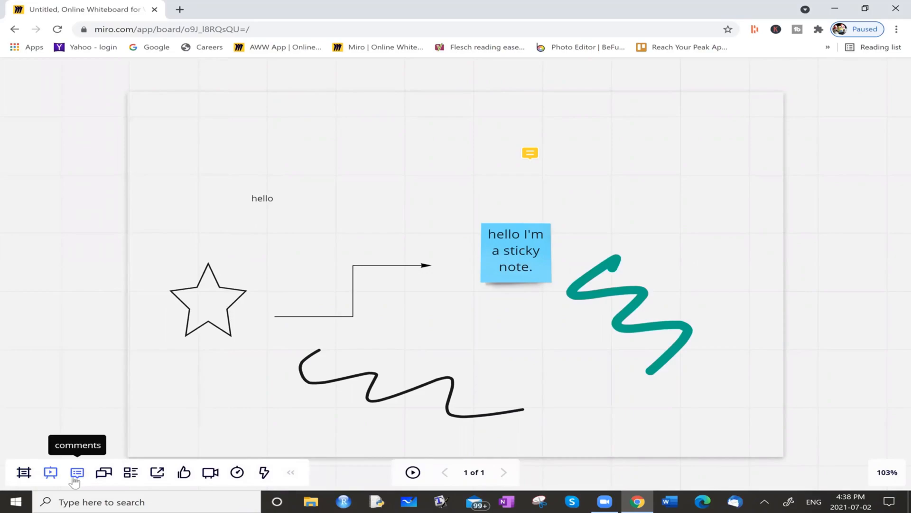
click(53, 474)
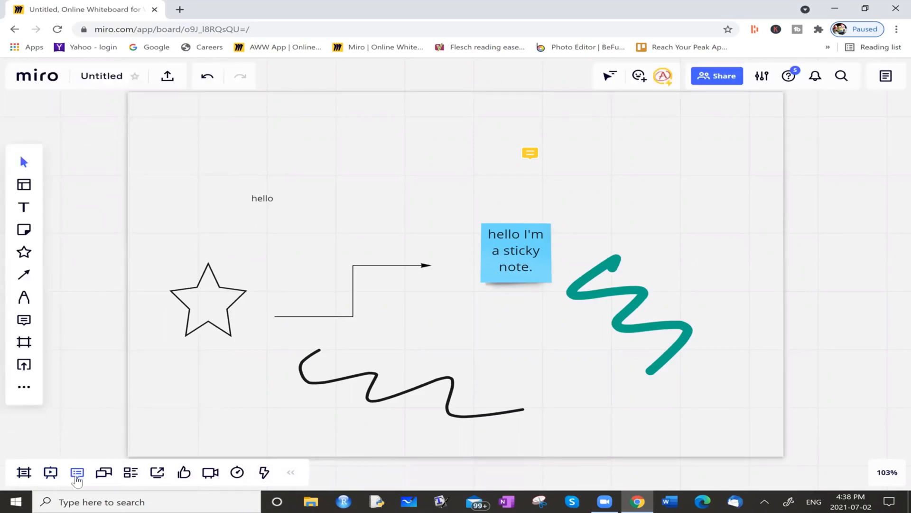
click(50, 474)
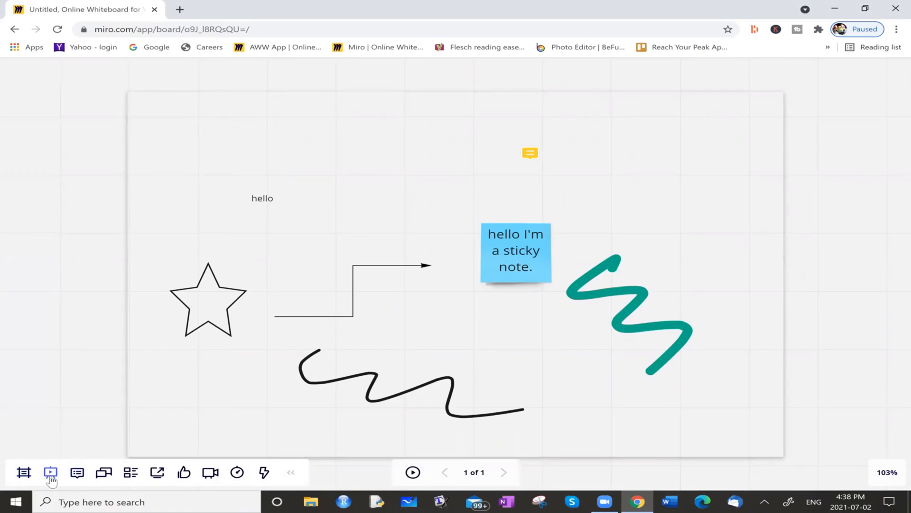
click(50, 473)
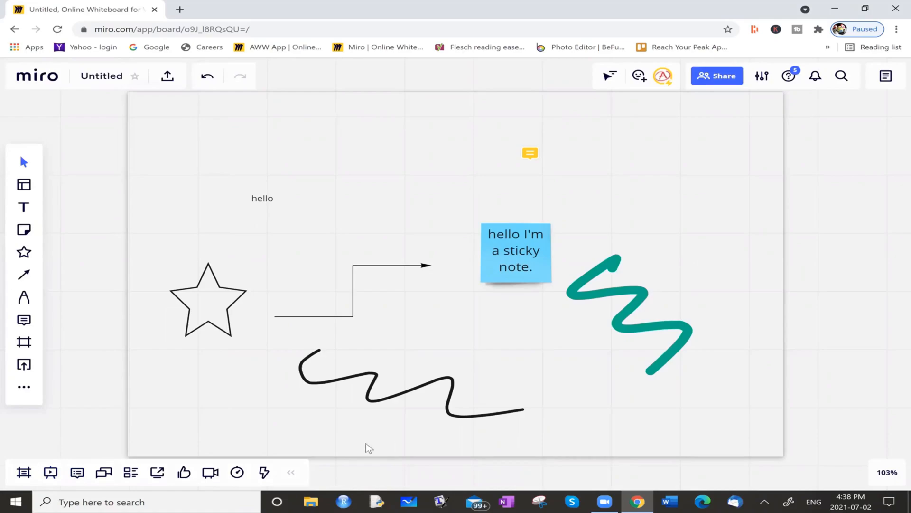
Look through the board's comments, chat and cards lists.
click(78, 472)
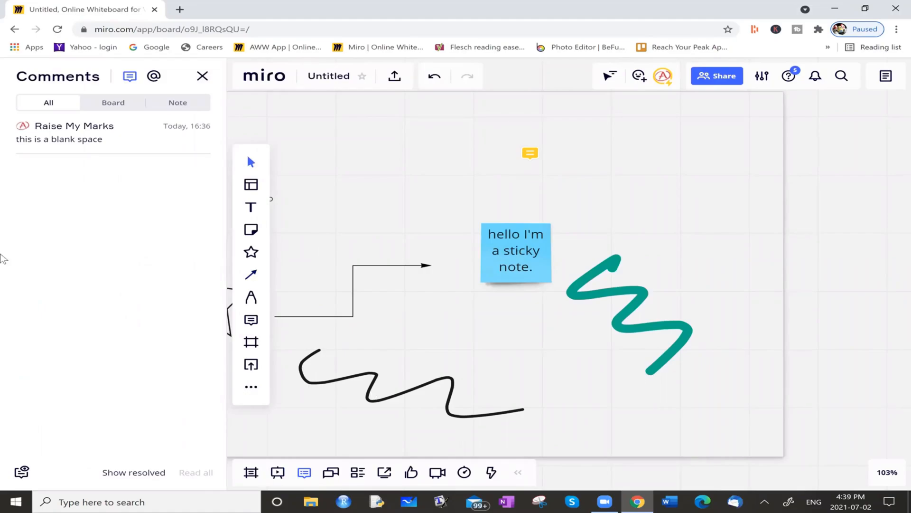
click(202, 76)
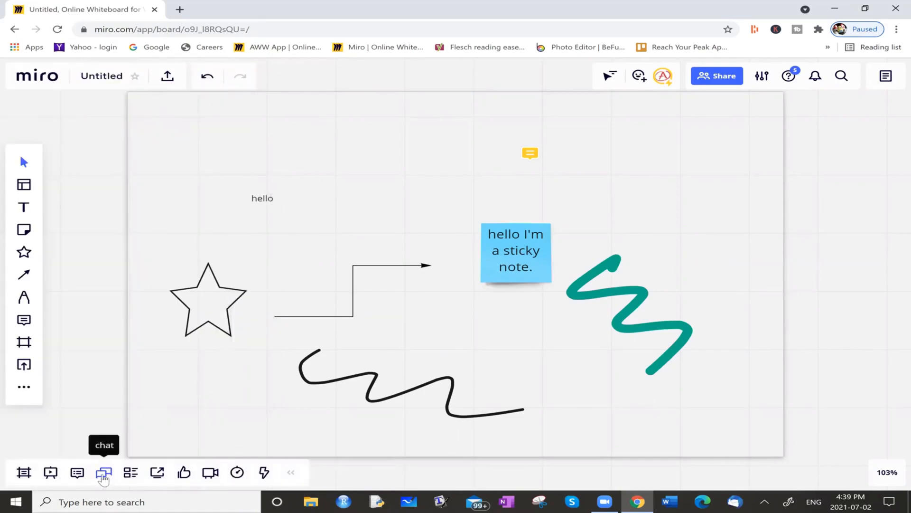
click(100, 480)
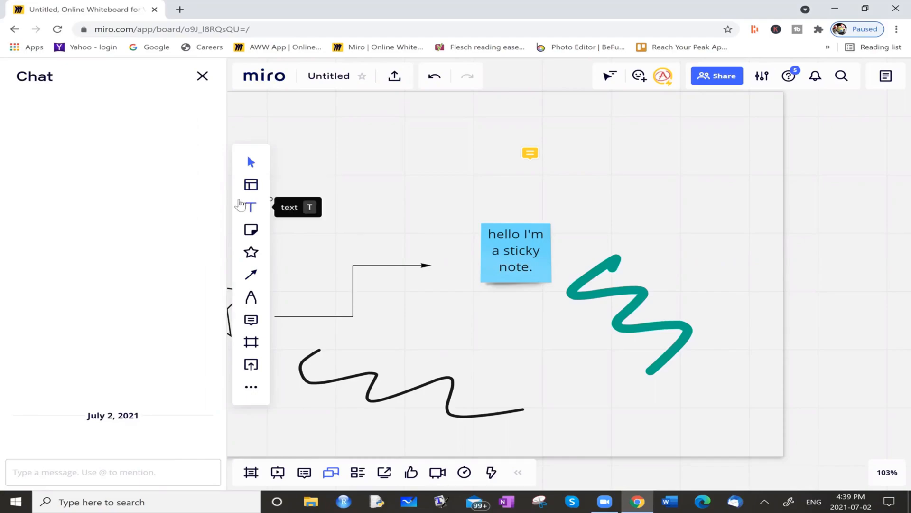
click(203, 77)
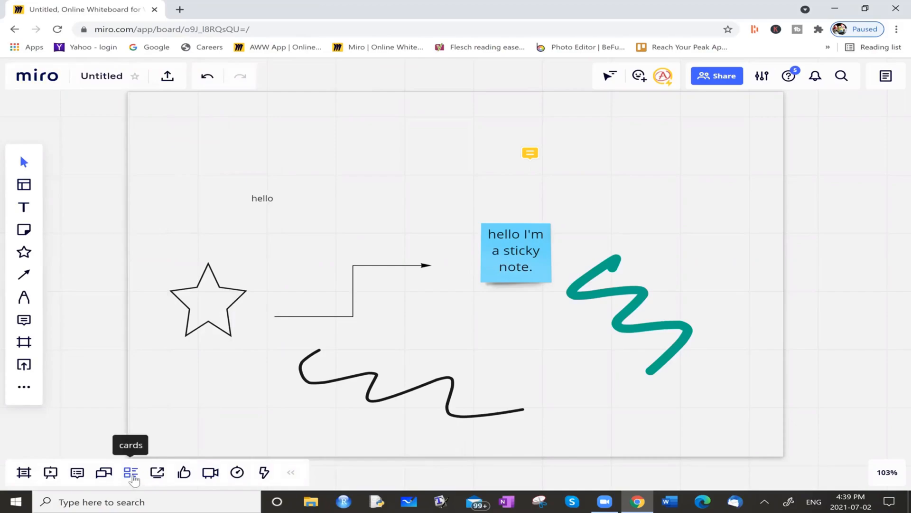
click(134, 476)
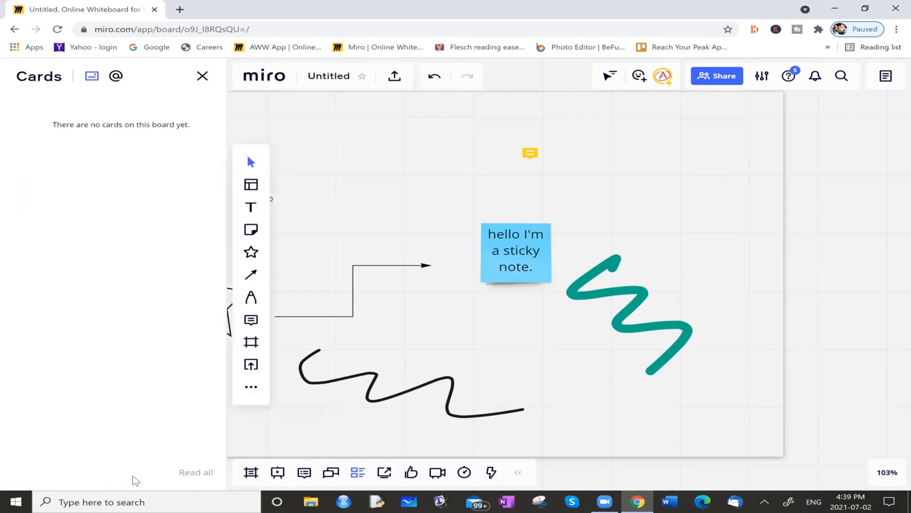
Start the five-minute countdown timer on the board and pause it.
click(202, 76)
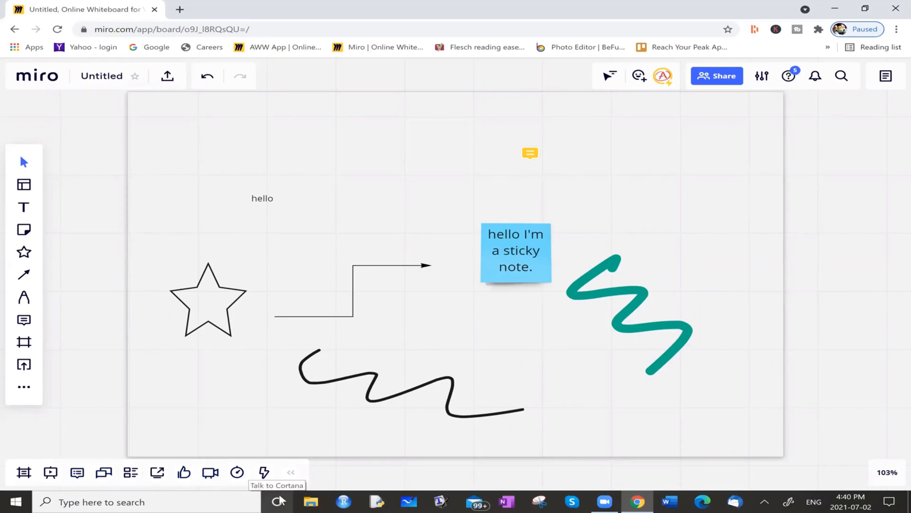
click(238, 473)
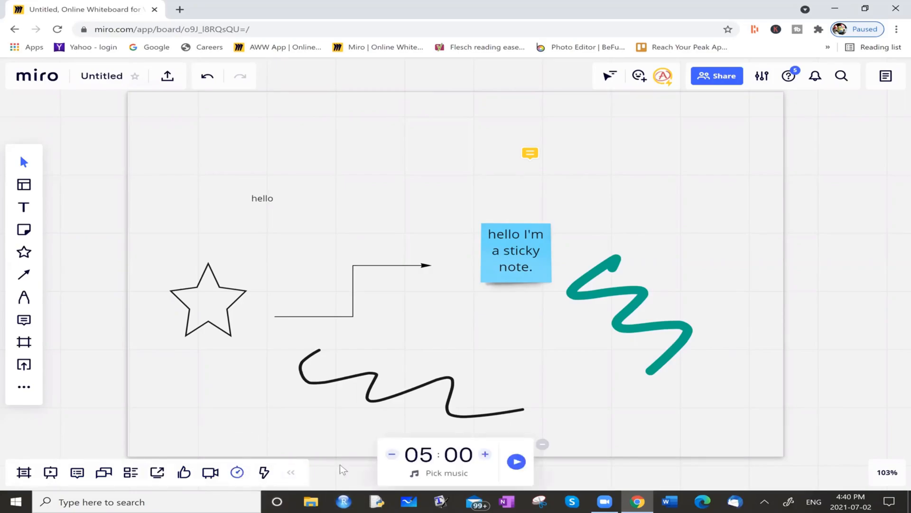
click(516, 463)
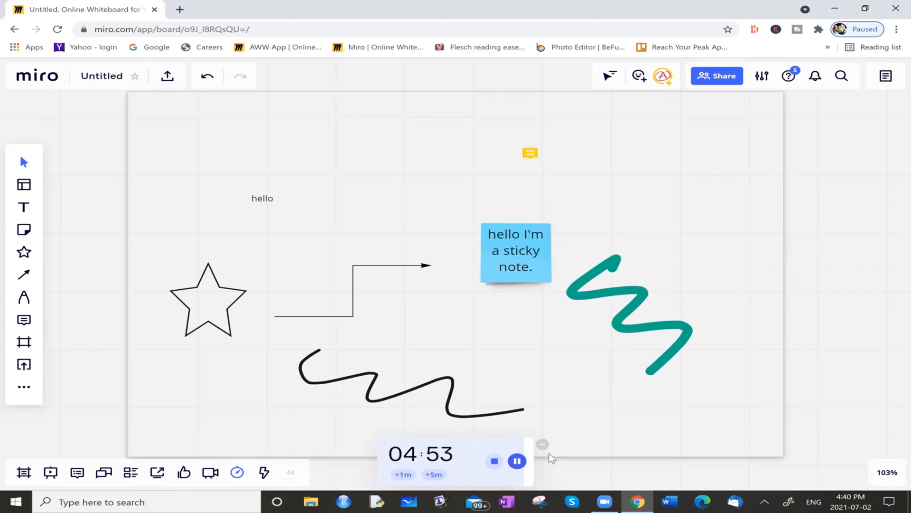
click(516, 462)
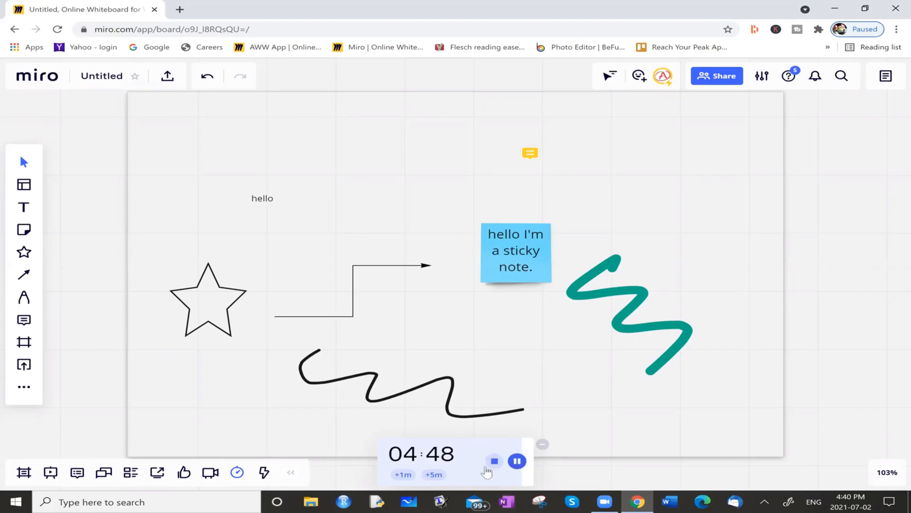
Review the activity list in the board history and minimize the paused timer.
click(263, 474)
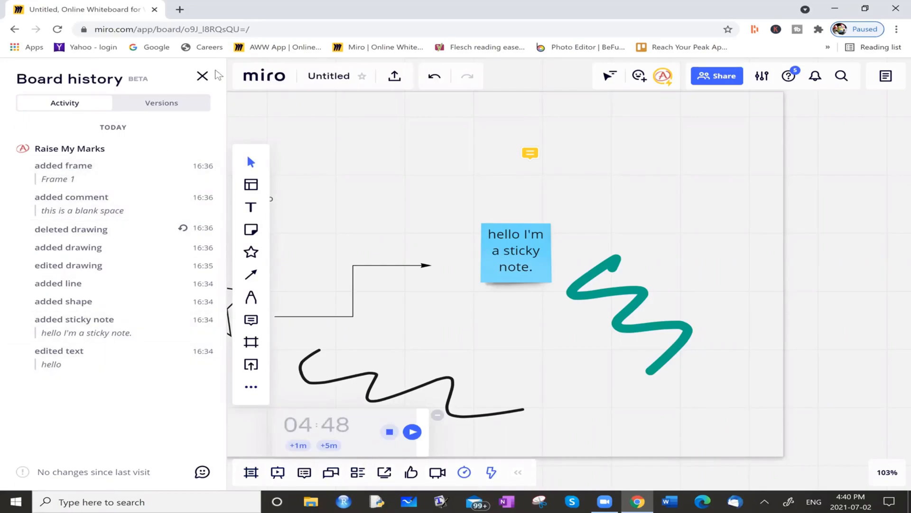
click(202, 77)
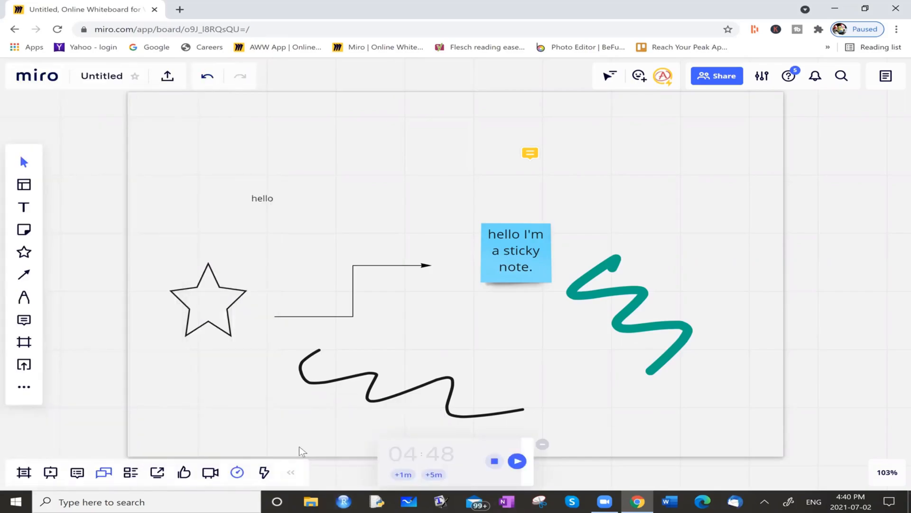
click(542, 445)
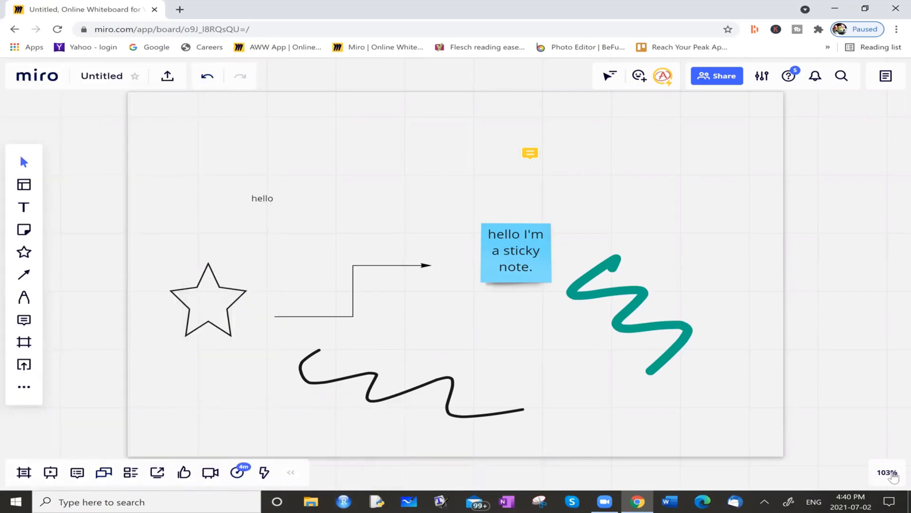
Zoom the board in to 250% and fit its content back to the screen.
mouse_move(890, 480)
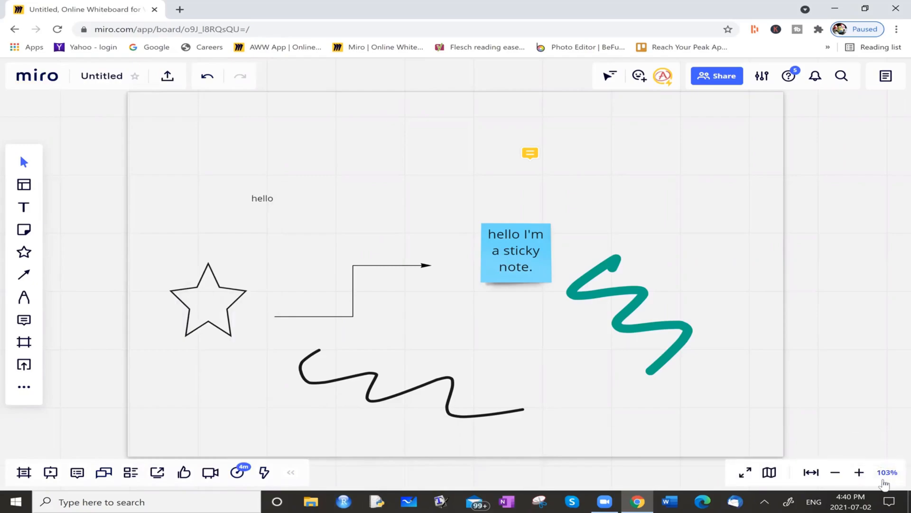
click(860, 472)
click(860, 472)
click(860, 473)
click(860, 473)
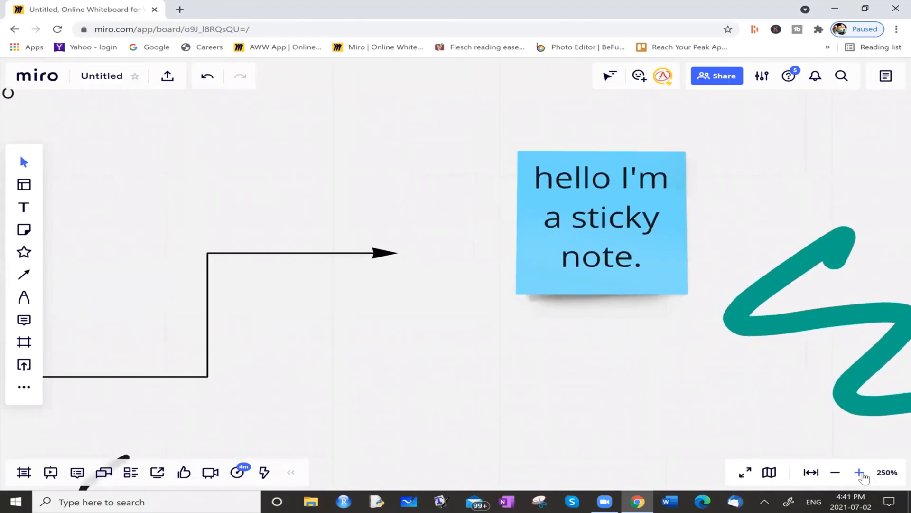
click(837, 477)
click(810, 473)
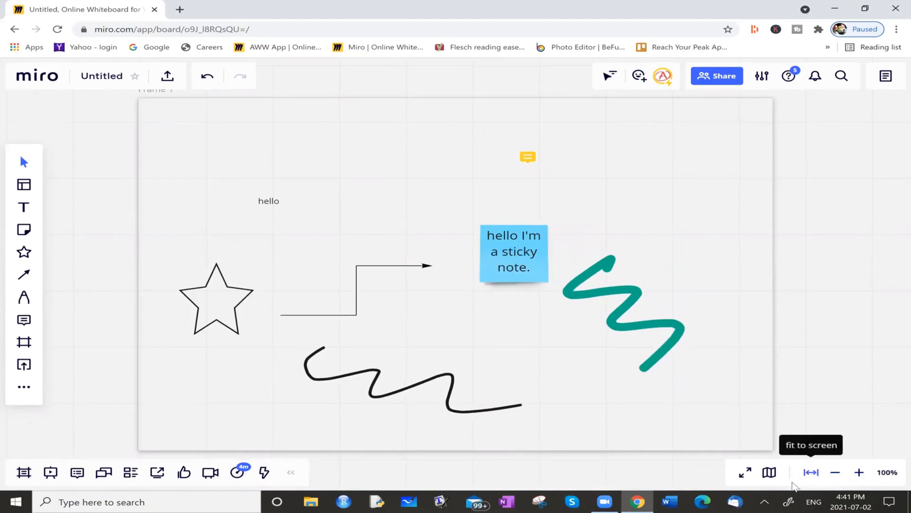
click(812, 473)
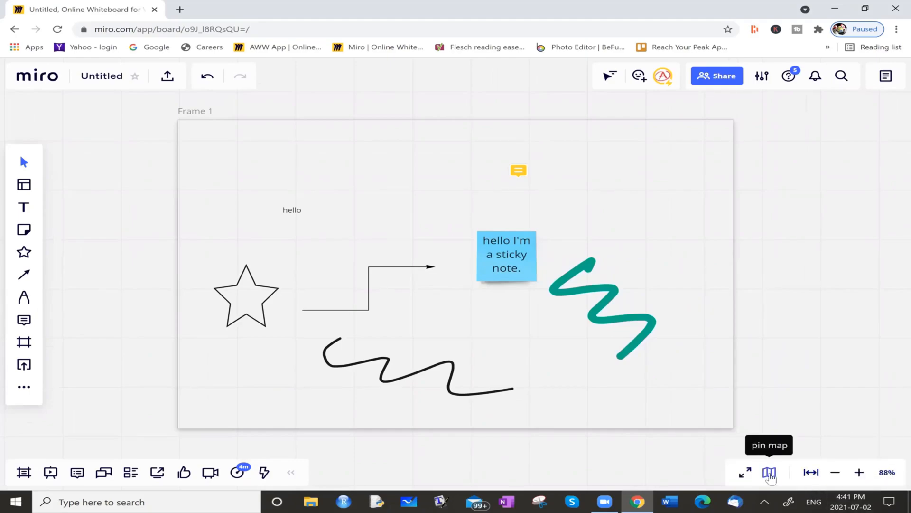
Show and hide the board's overview map, and preview the board in full screen before returning to the normal view.
click(770, 474)
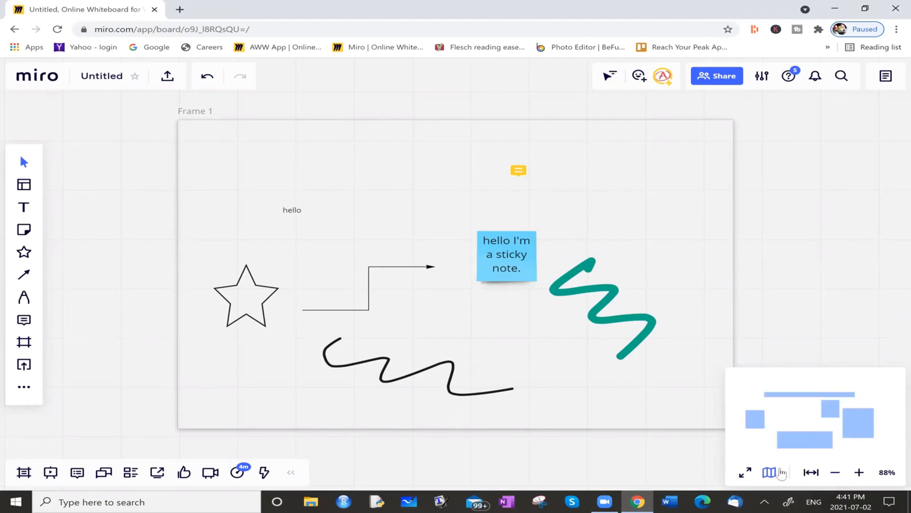
click(764, 475)
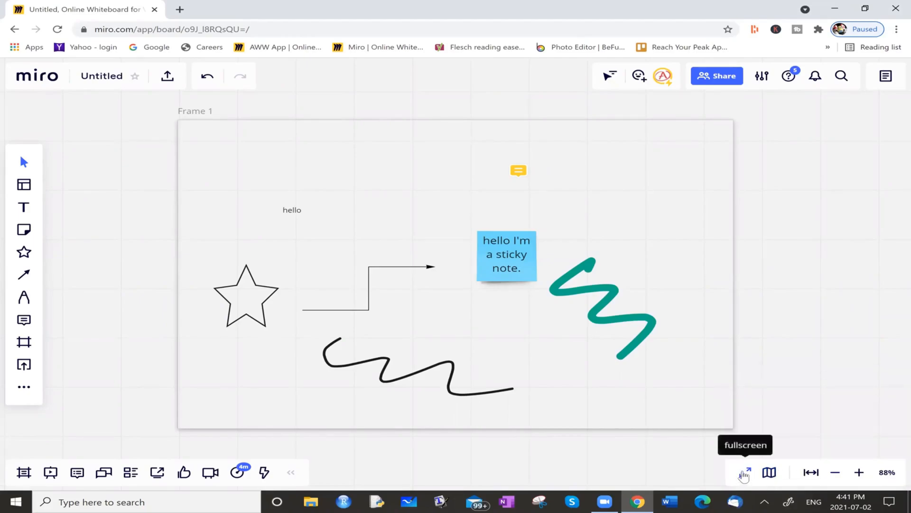
click(745, 472)
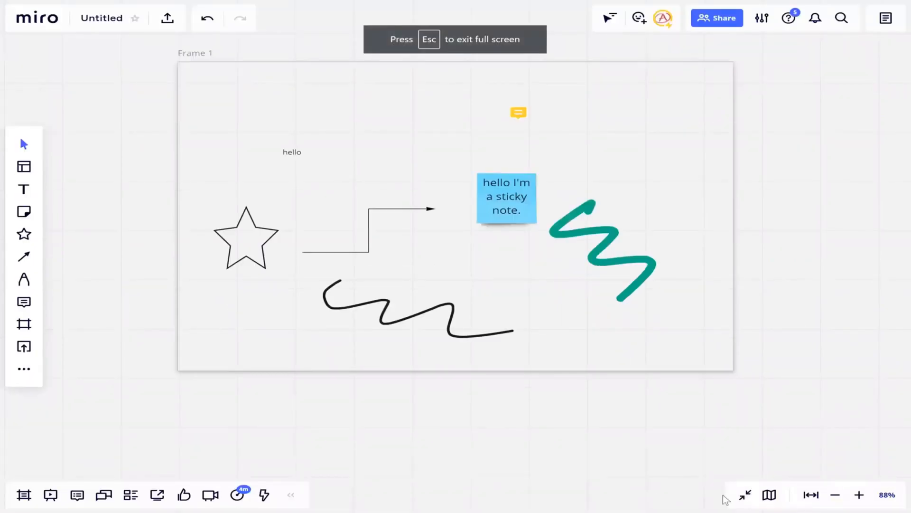
click(744, 498)
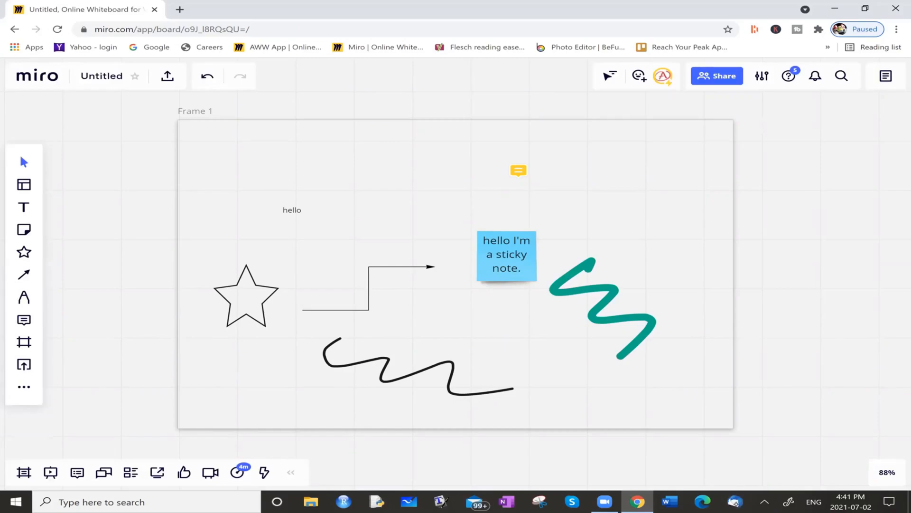
Pan the board in several directions to look at the frame and the empty space around it.
drag(735, 503, 803, 481)
drag(790, 436, 735, 501)
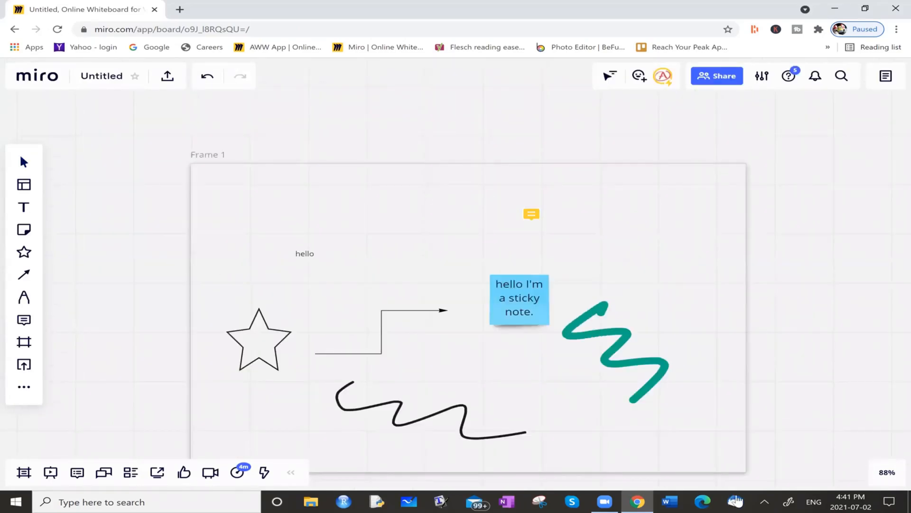
drag(305, 253, 260, 208)
drag(735, 502, 701, 431)
drag(735, 502, 520, 446)
drag(656, 435, 736, 502)
drag(558, 512, 736, 502)
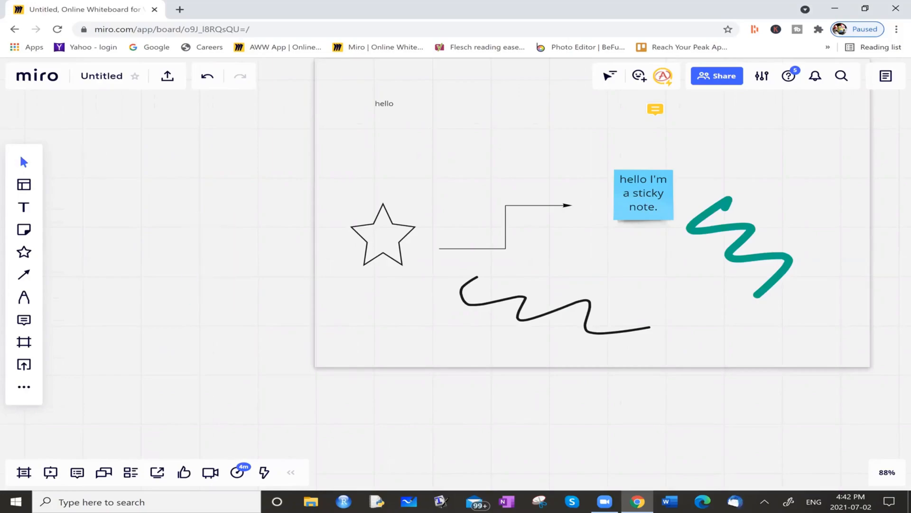
drag(193, 221, 735, 502)
drag(750, 195, 735, 502)
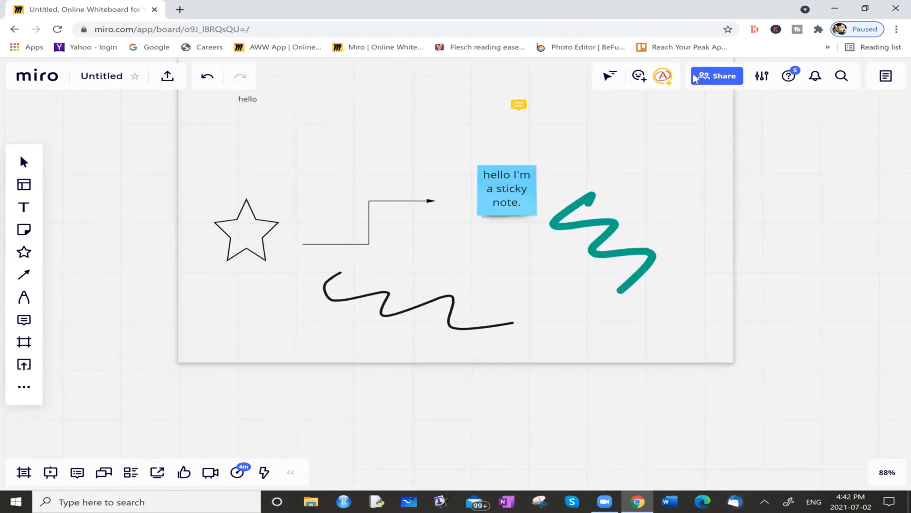
Look at the board's note panel with its templates and close it.
click(891, 84)
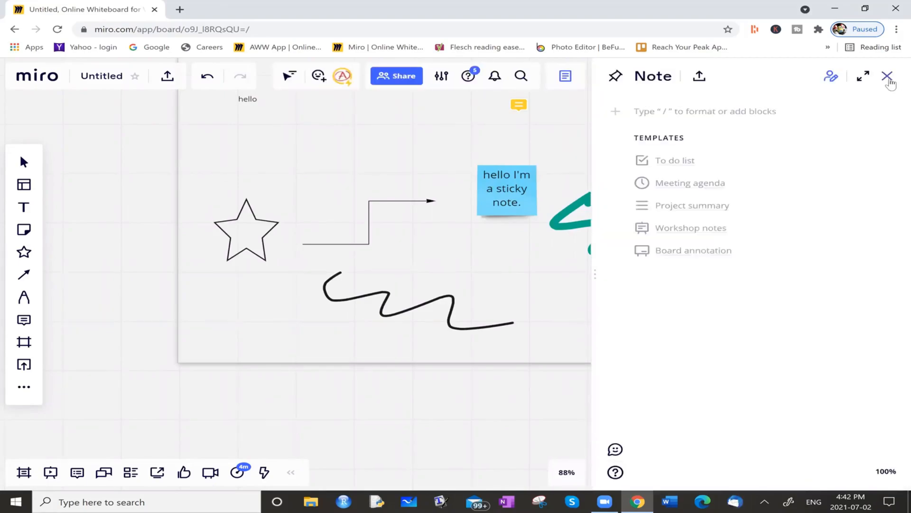
click(887, 77)
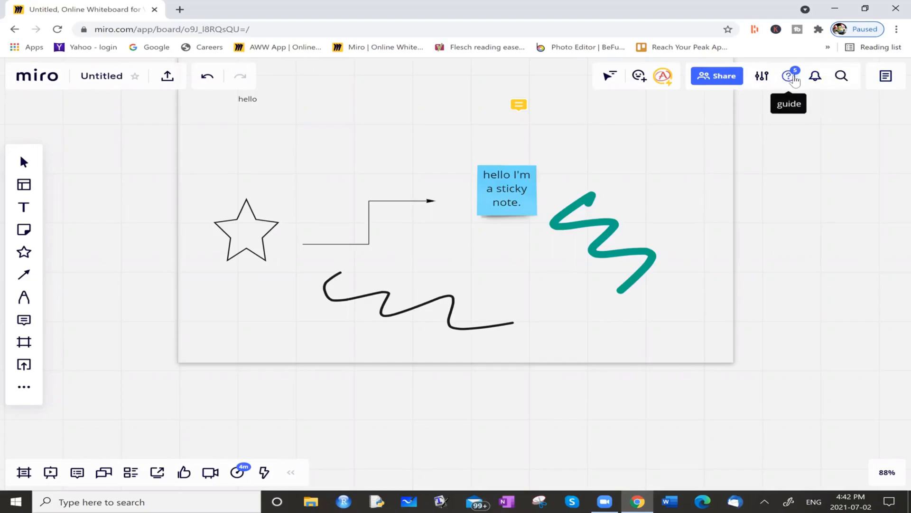
click(763, 81)
Start sharing the board and title it "test" before inviting participants.
click(709, 80)
click(732, 82)
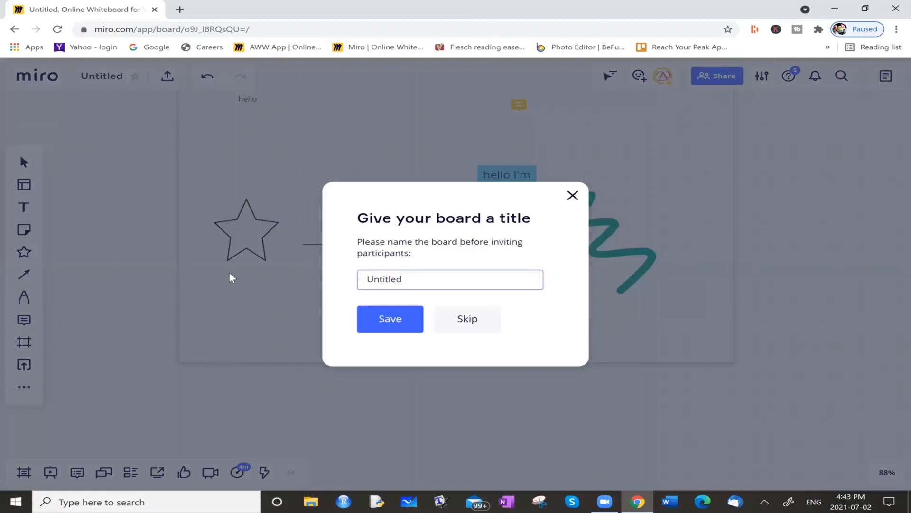
key(BackSpace)
key(BackSpace)
key(BackSpace)
key(BackSpace)
key(BackSpace)
key(BackSpace)
text(test)
click(405, 322)
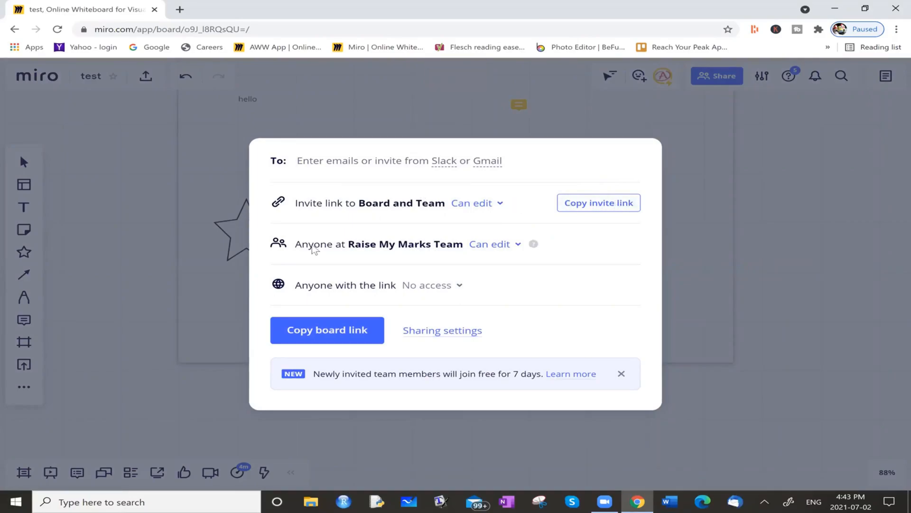
Set board access to "Can edit" for both the Raise My Marks Team and anyone with the link.
click(520, 245)
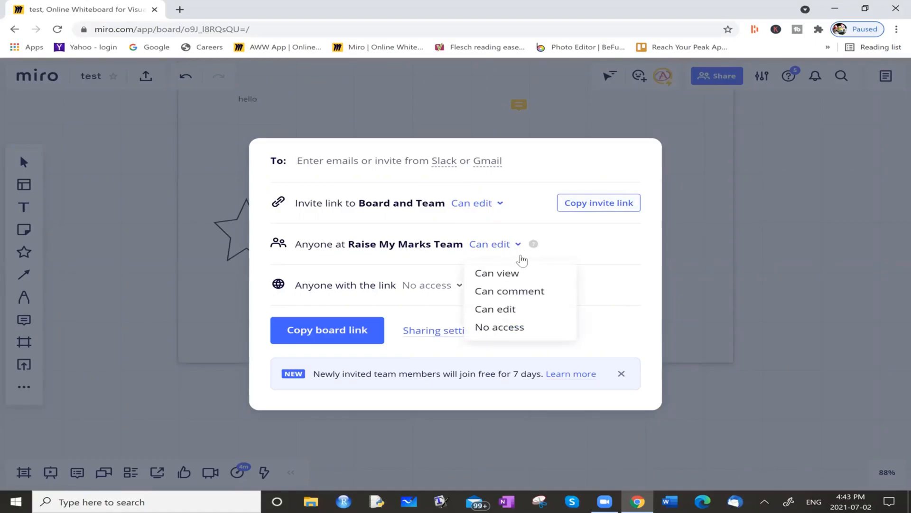
click(490, 313)
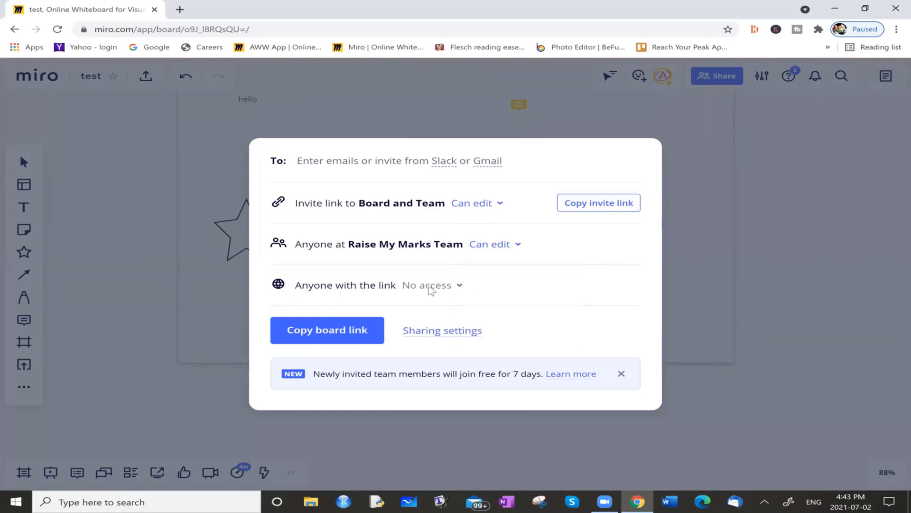
click(463, 286)
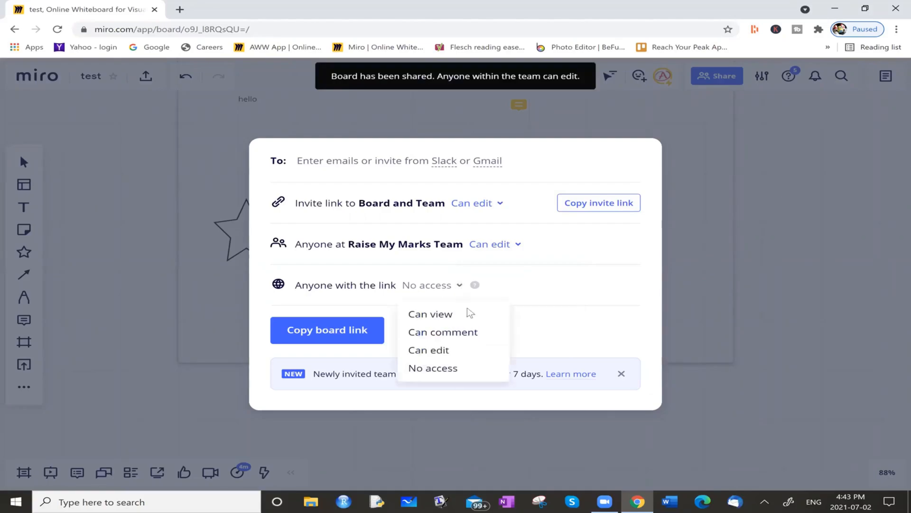
click(430, 352)
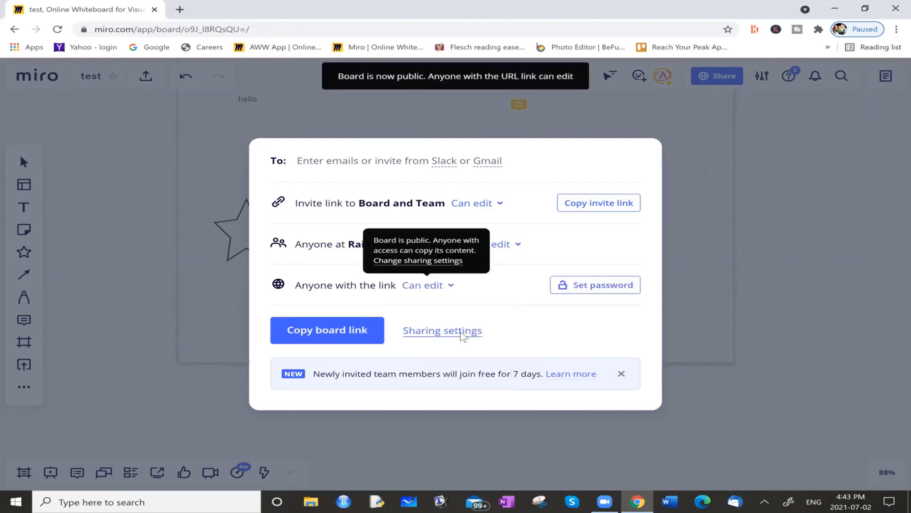
Check who has access in the sharing settings and copy the board link for sharing.
click(458, 333)
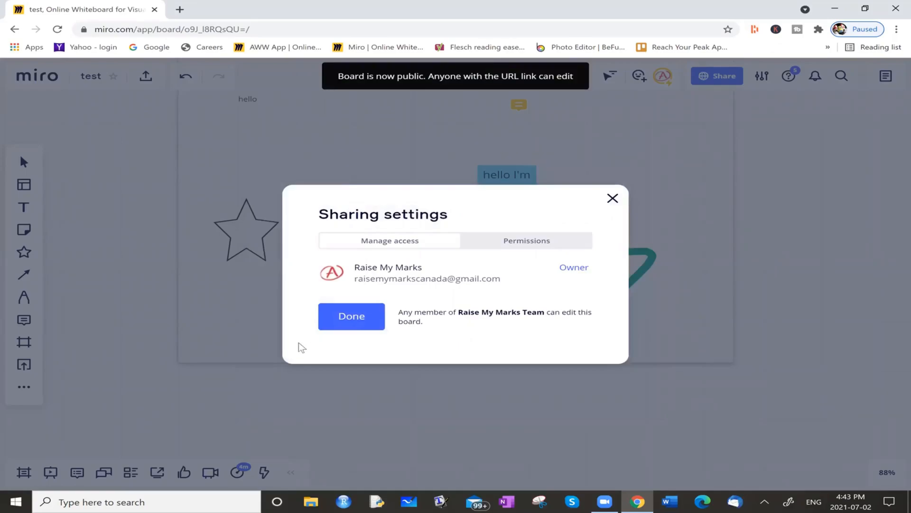
click(346, 317)
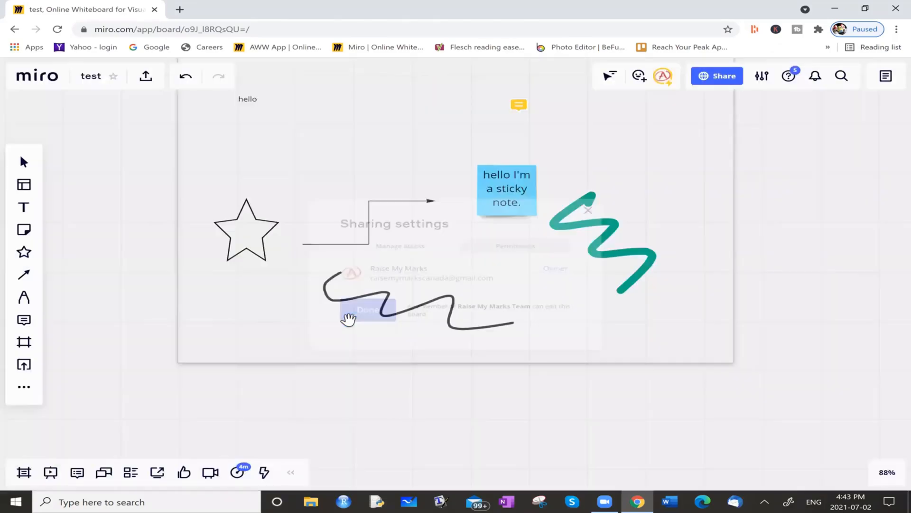
click(718, 78)
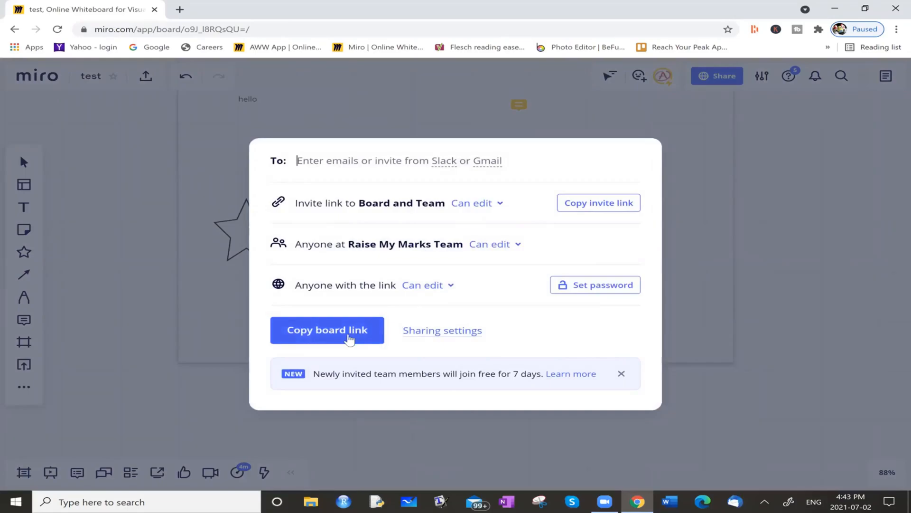
click(349, 332)
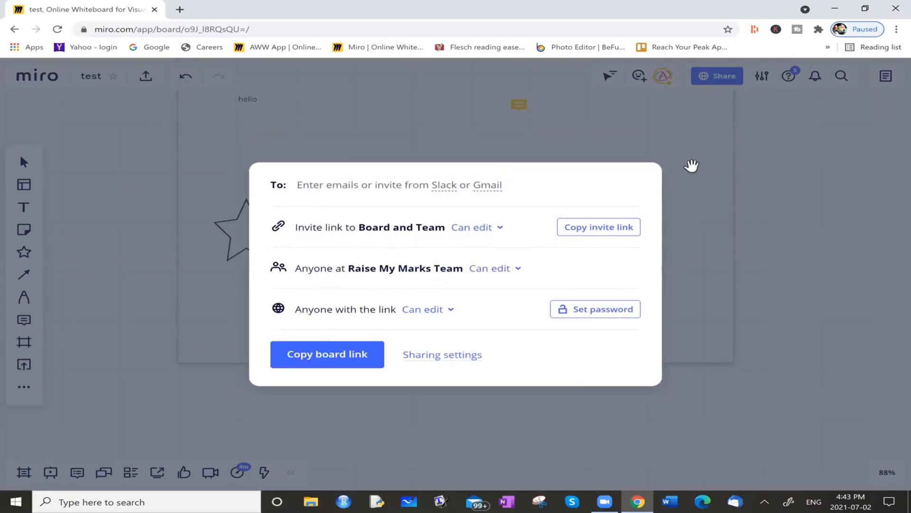
click(691, 163)
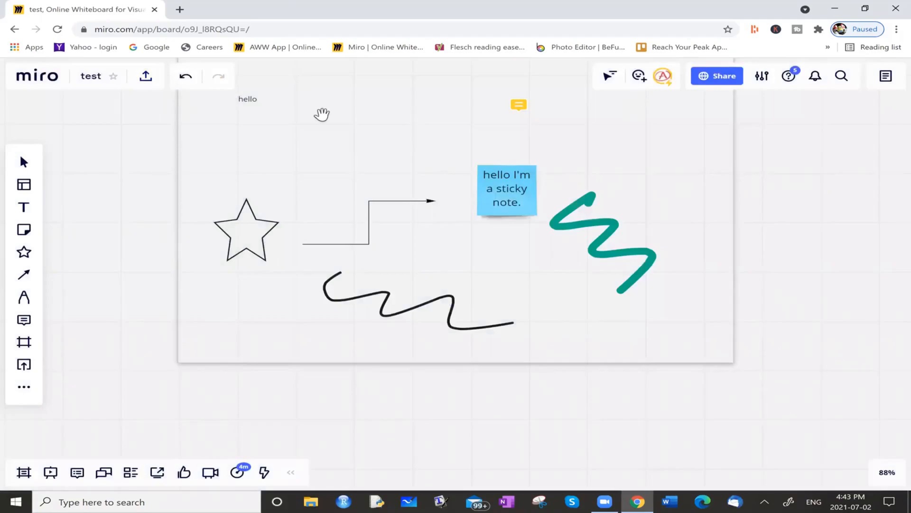
Export the board as a PDF in best quality and open the downloaded test.pdf.
click(142, 79)
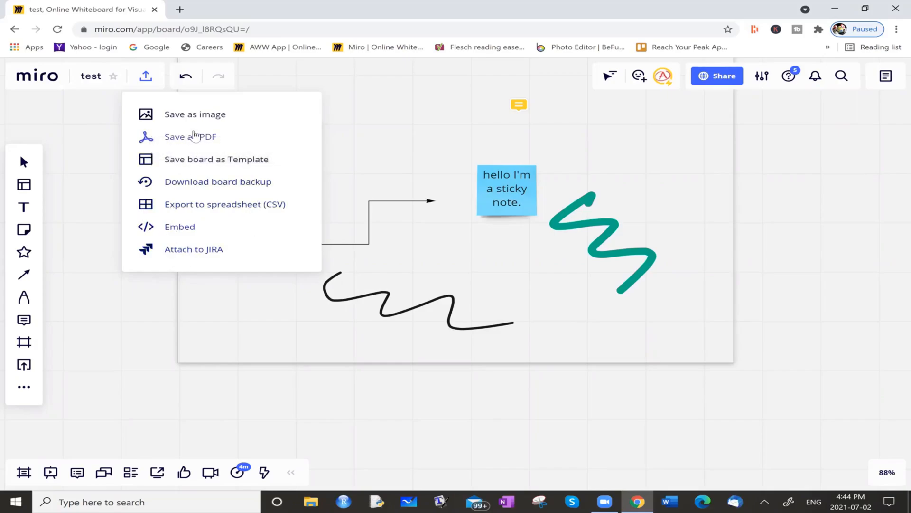
click(190, 138)
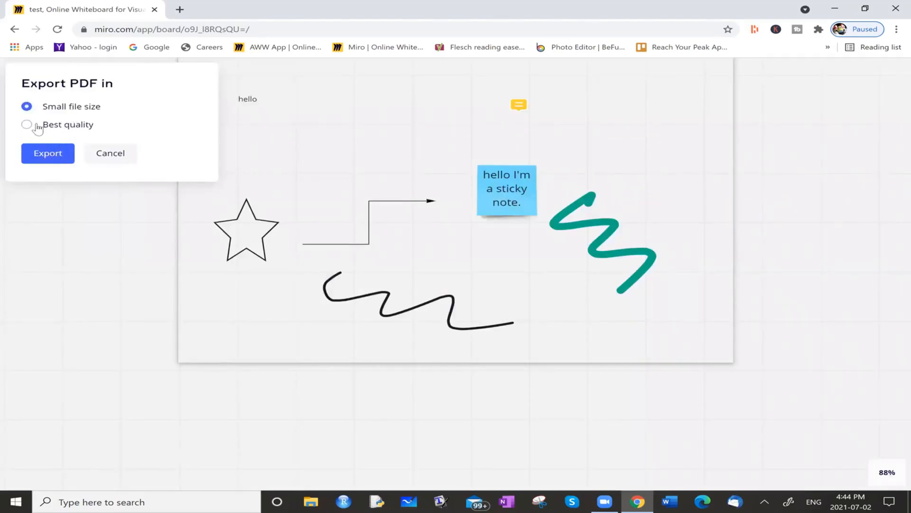
click(41, 128)
click(36, 159)
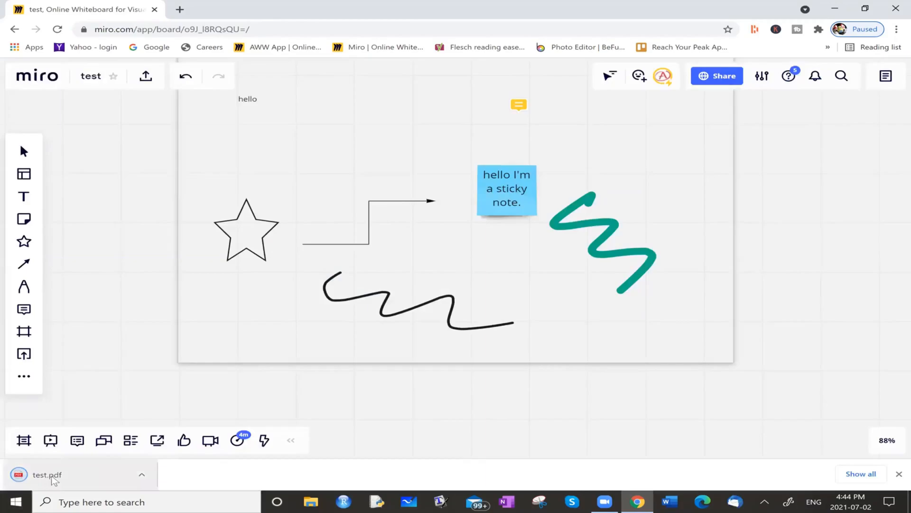
click(52, 475)
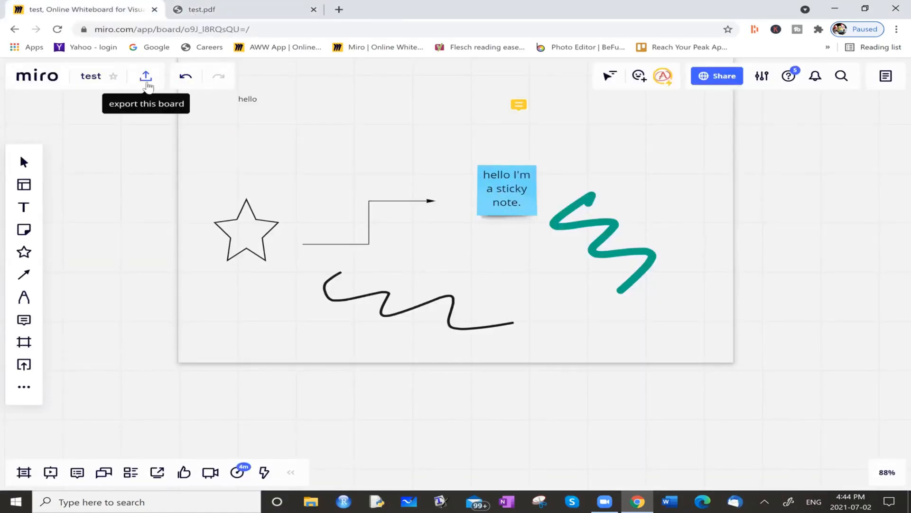
Look through the board's export options and open its details to review them.
click(147, 83)
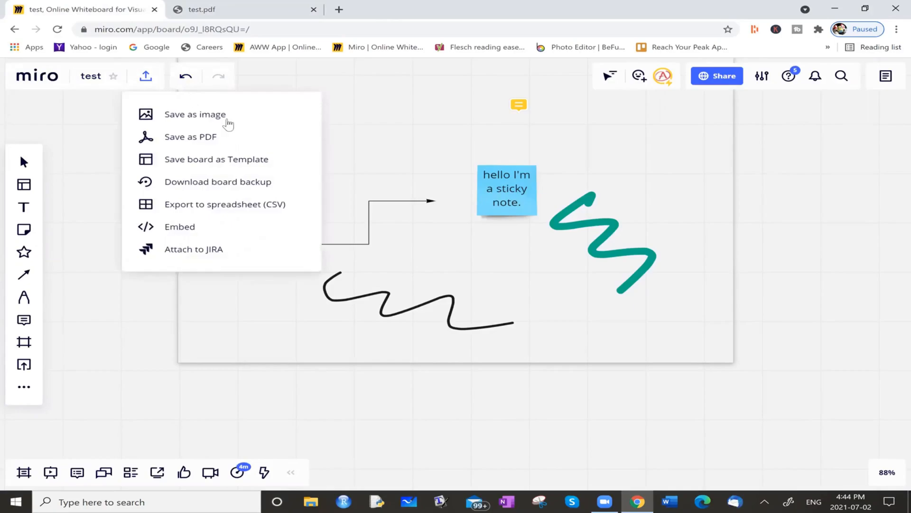
click(69, 104)
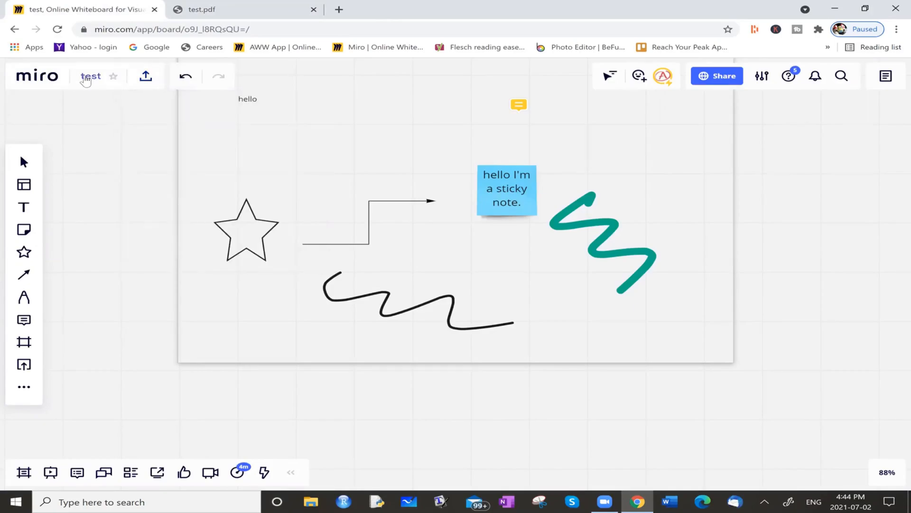
click(90, 77)
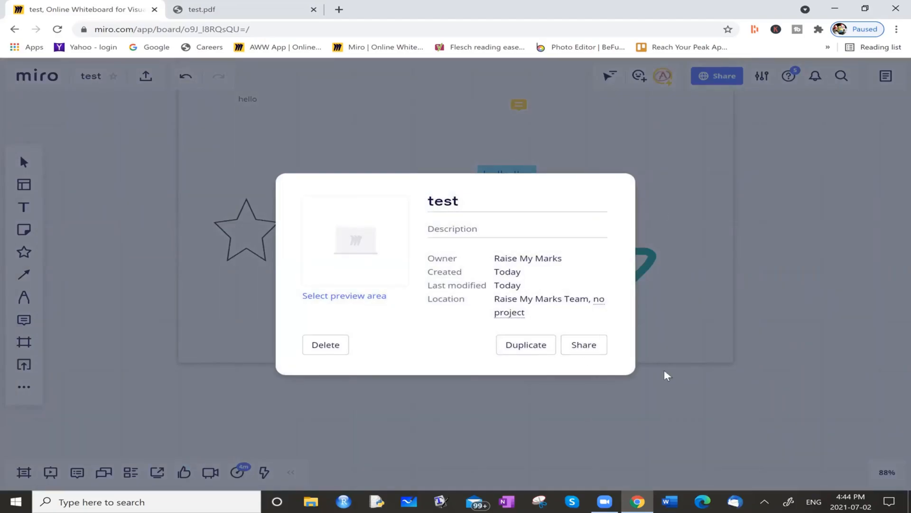
click(762, 216)
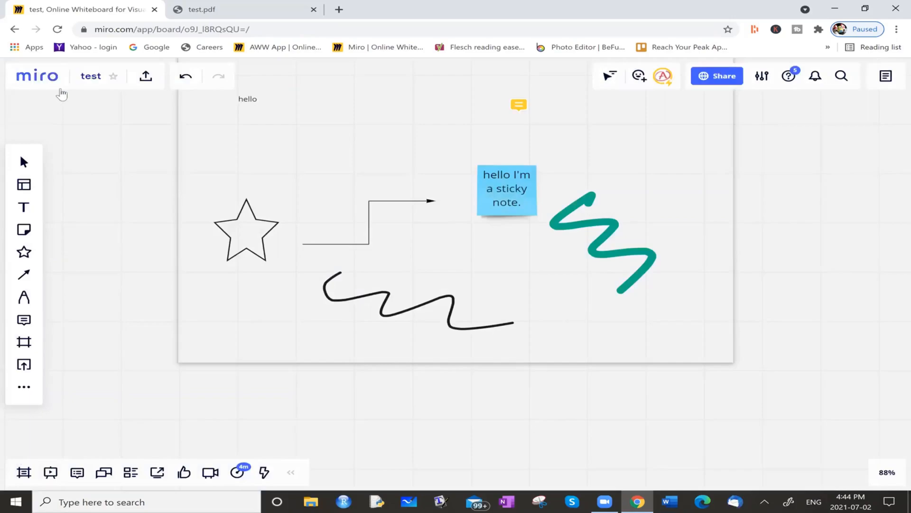
Generate a board preview from the board details, shrinking the preview area around the drawings in Frame 1.
click(95, 78)
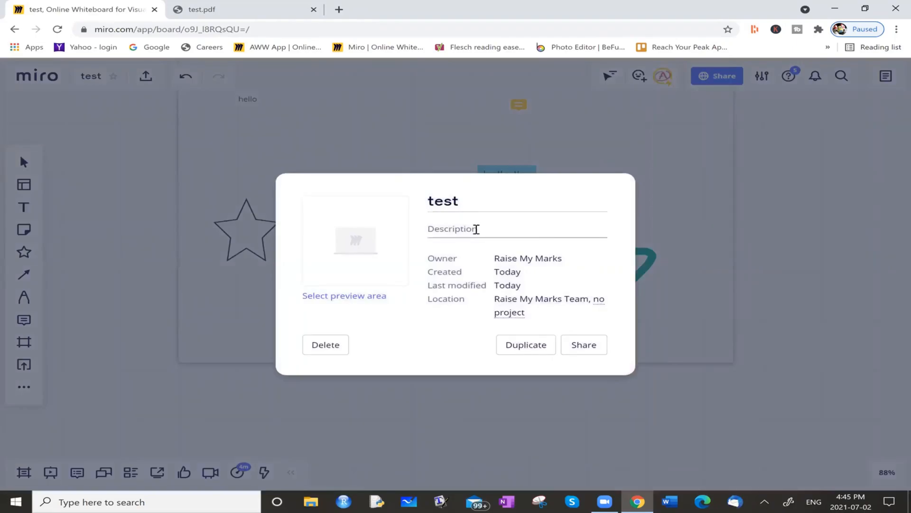
click(359, 296)
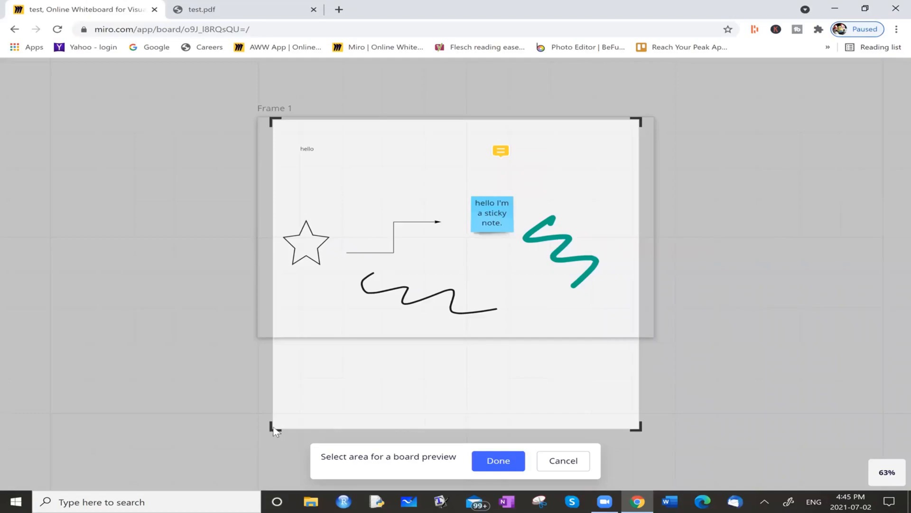
drag(272, 429, 298, 406)
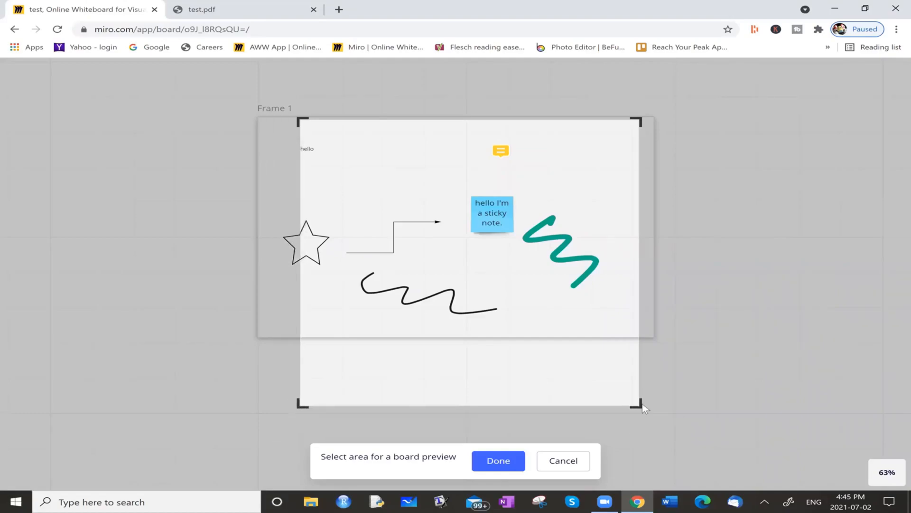
drag(641, 390, 559, 342)
click(496, 462)
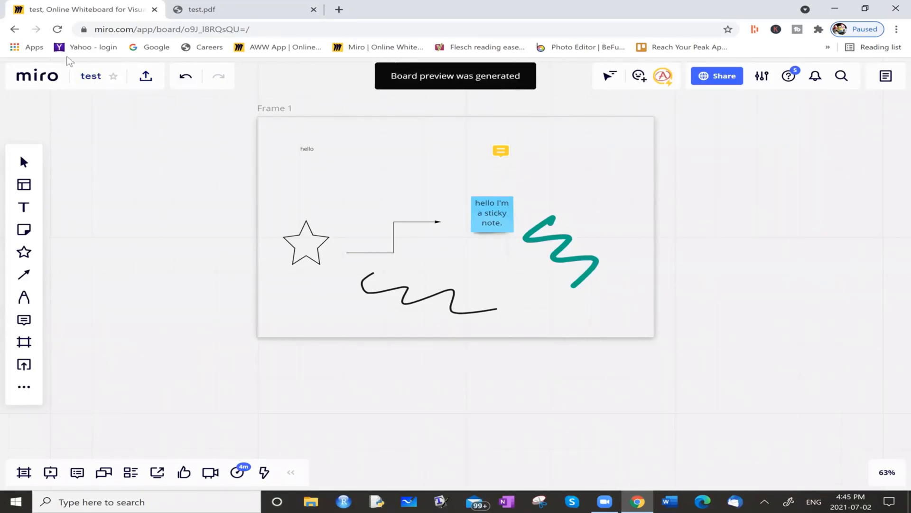
Add the description "just testing all the feature of a miro board" to the board's details.
click(78, 80)
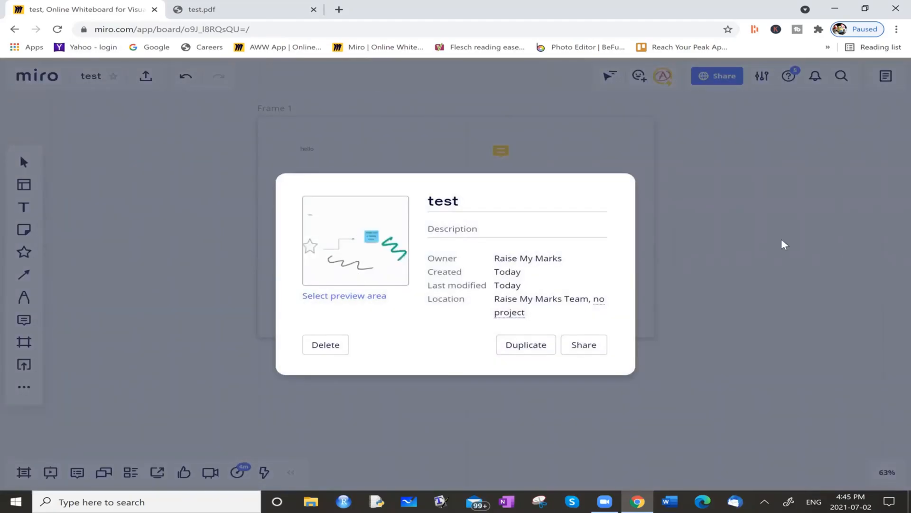
click(460, 229)
text(just t)
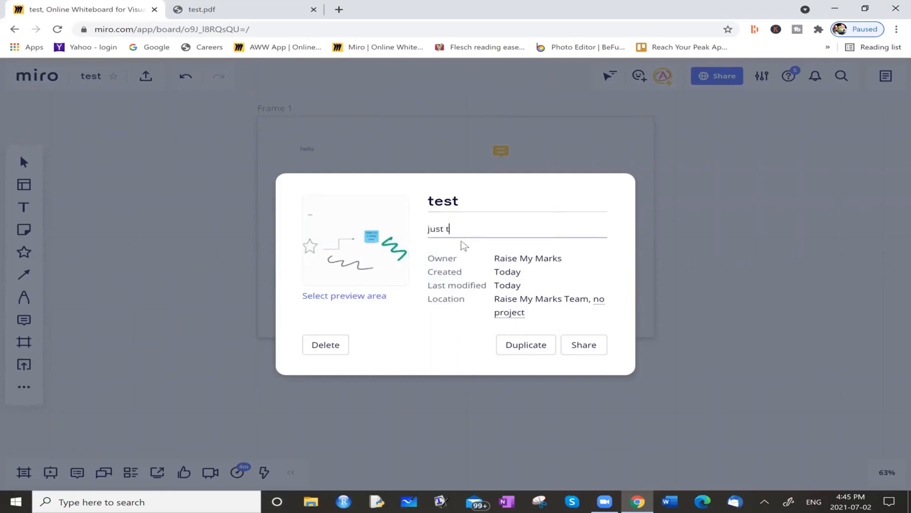
text(esting all the feature of a miro board)
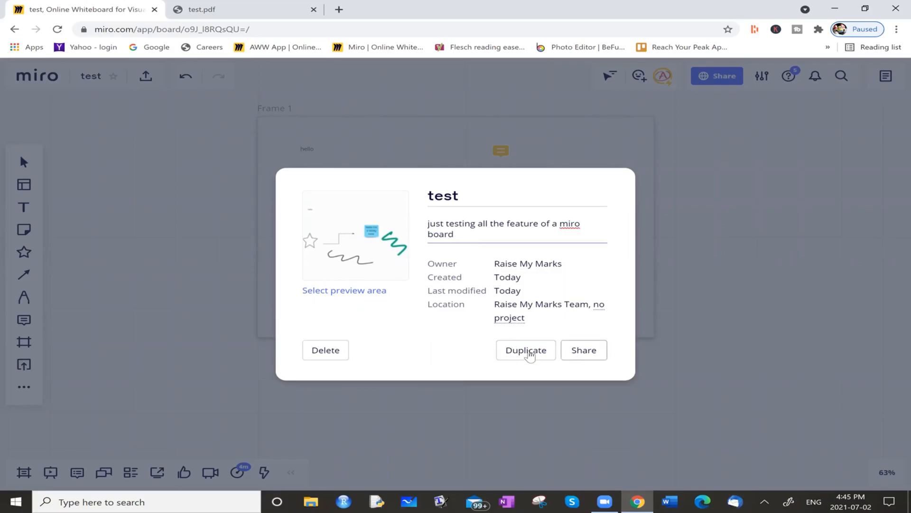
click(727, 364)
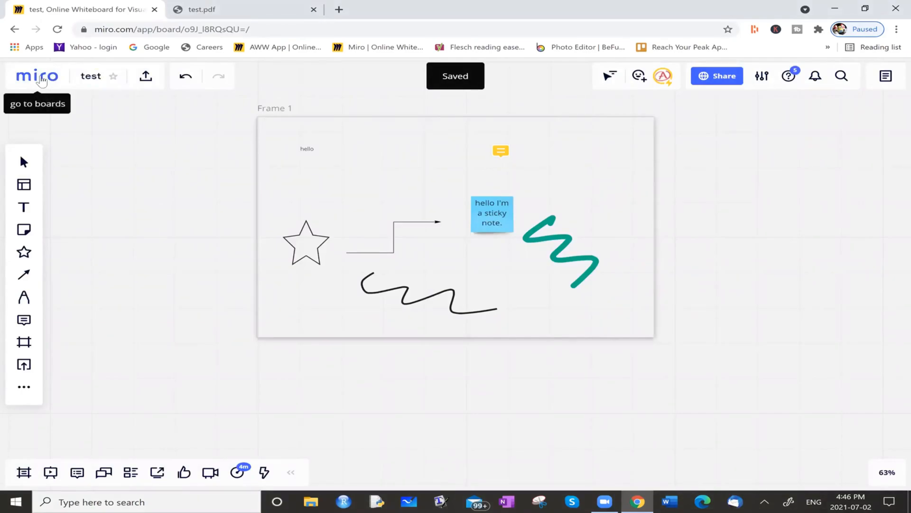
Go to the boards dashboard, reopen the "test" board from the list and return to the dashboard.
click(32, 81)
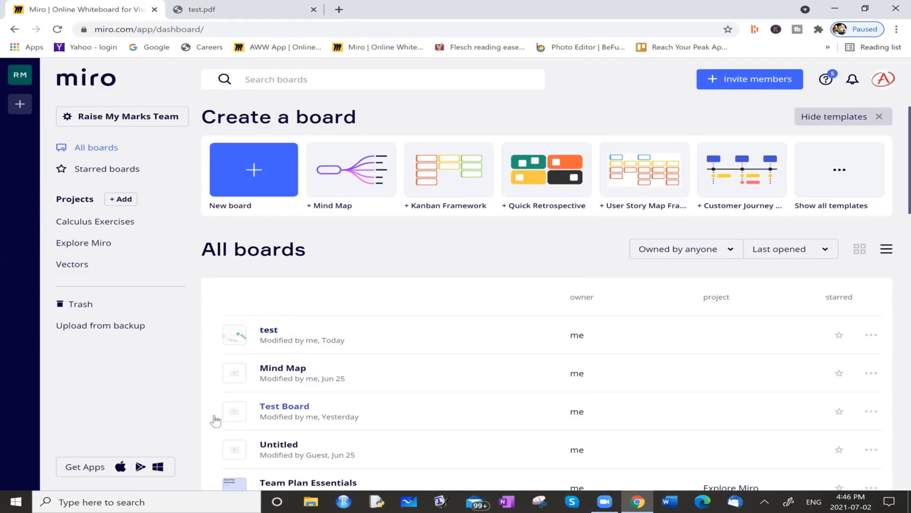
click(269, 332)
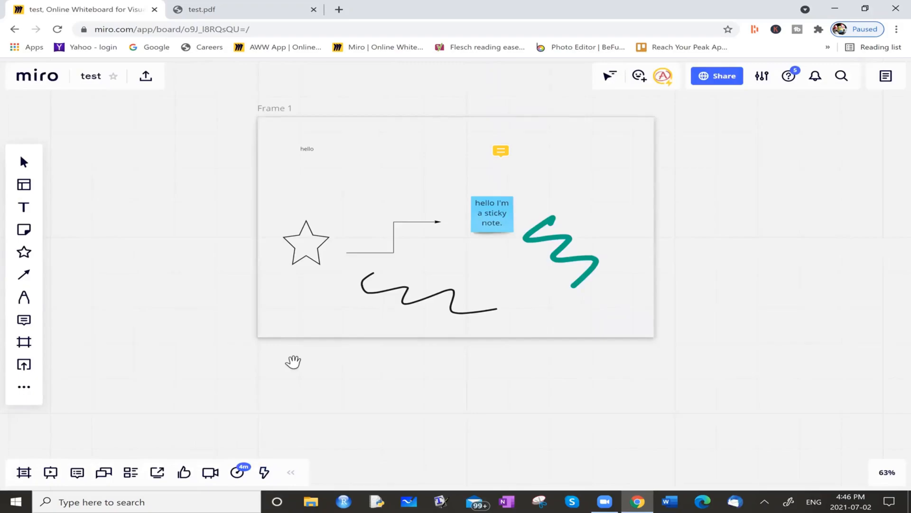
click(40, 83)
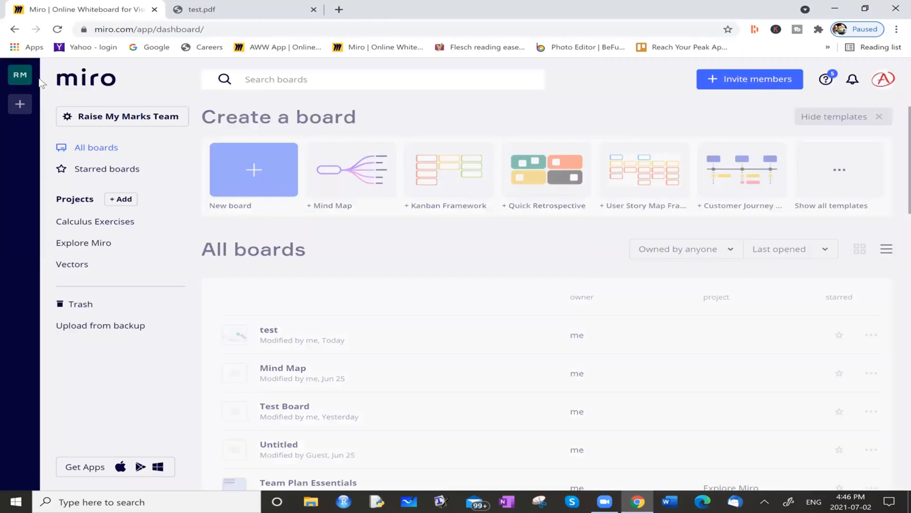